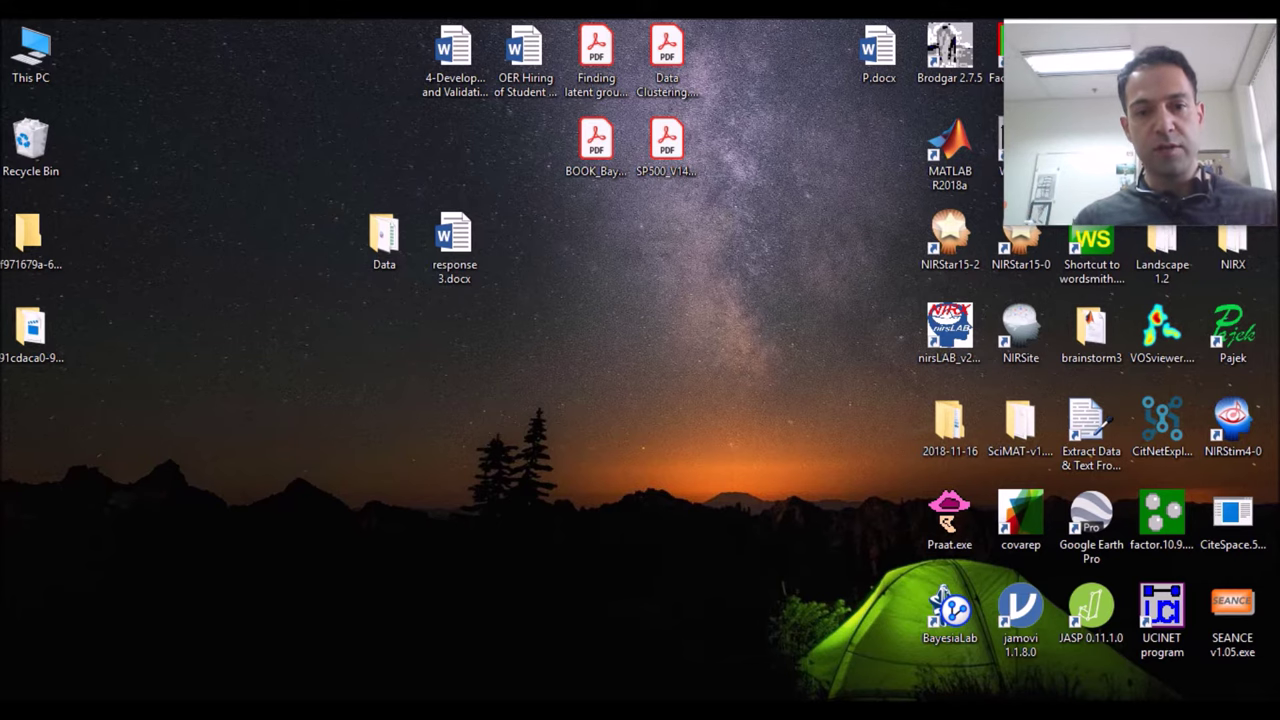
Step: Open Gander_SES.xlsx in Excel from the Data folder
key(alt+Tab)
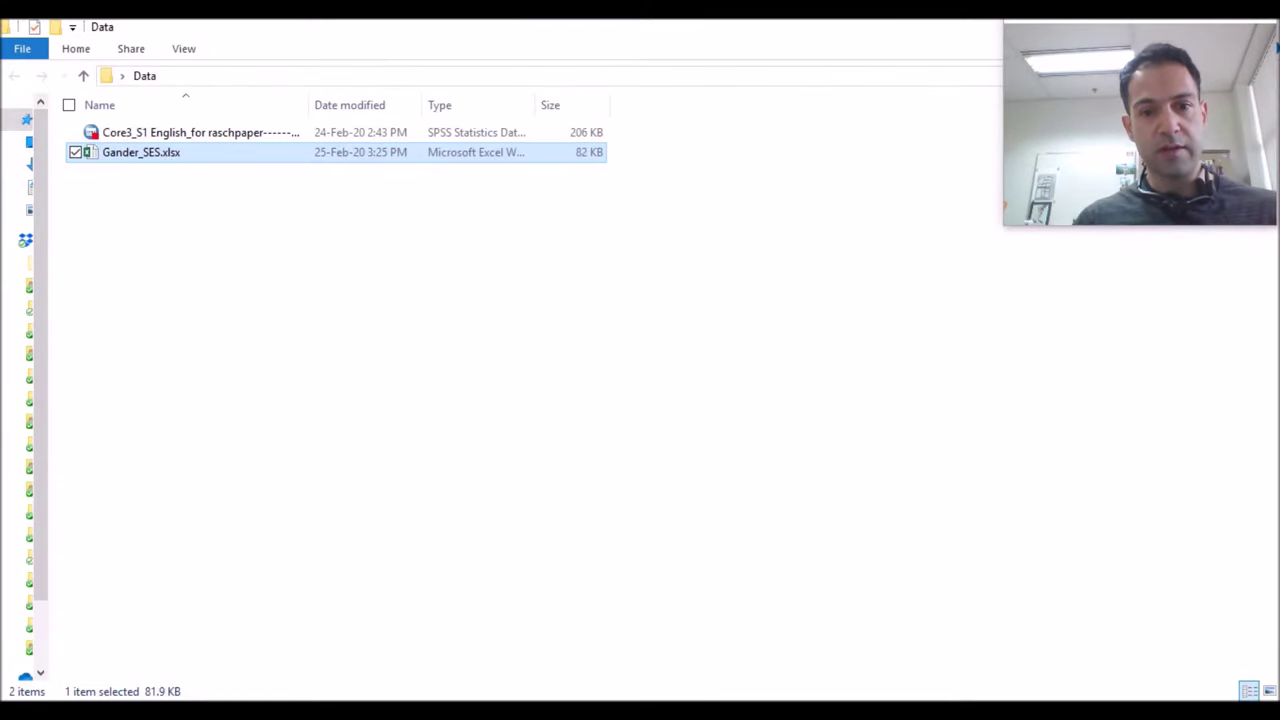
double_click(186, 155)
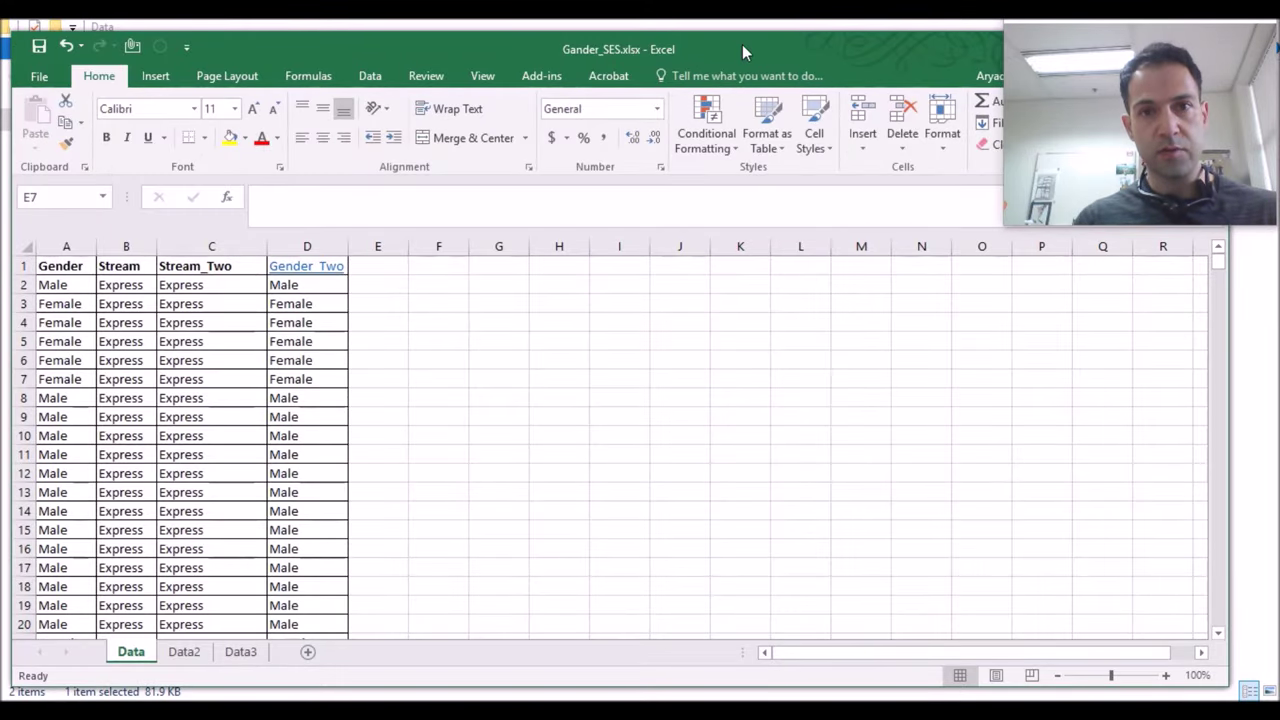
mouse_move(745, 50)
mouse_down()
mouse_move(750, 19)
mouse_move(756, 36)
mouse_up()
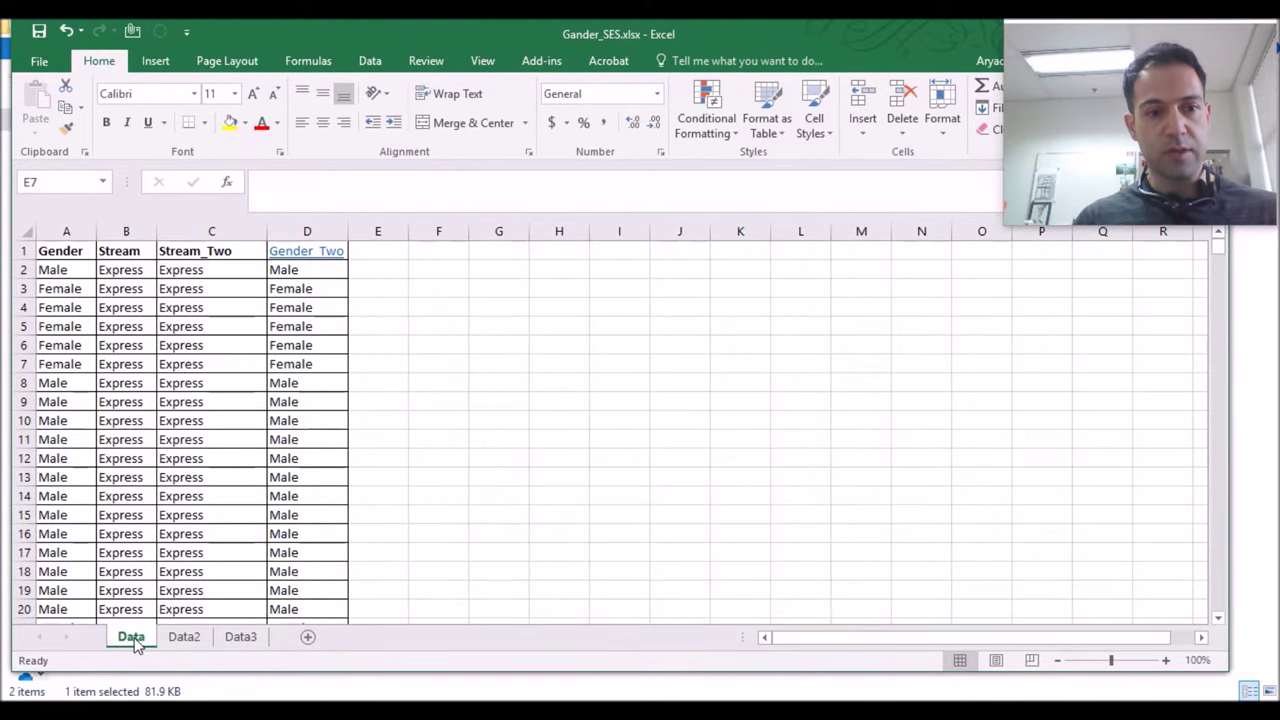
Step: Look over the Data2 and Data3 sheets, then widen the Stream column on Data
click(183, 640)
click(232, 640)
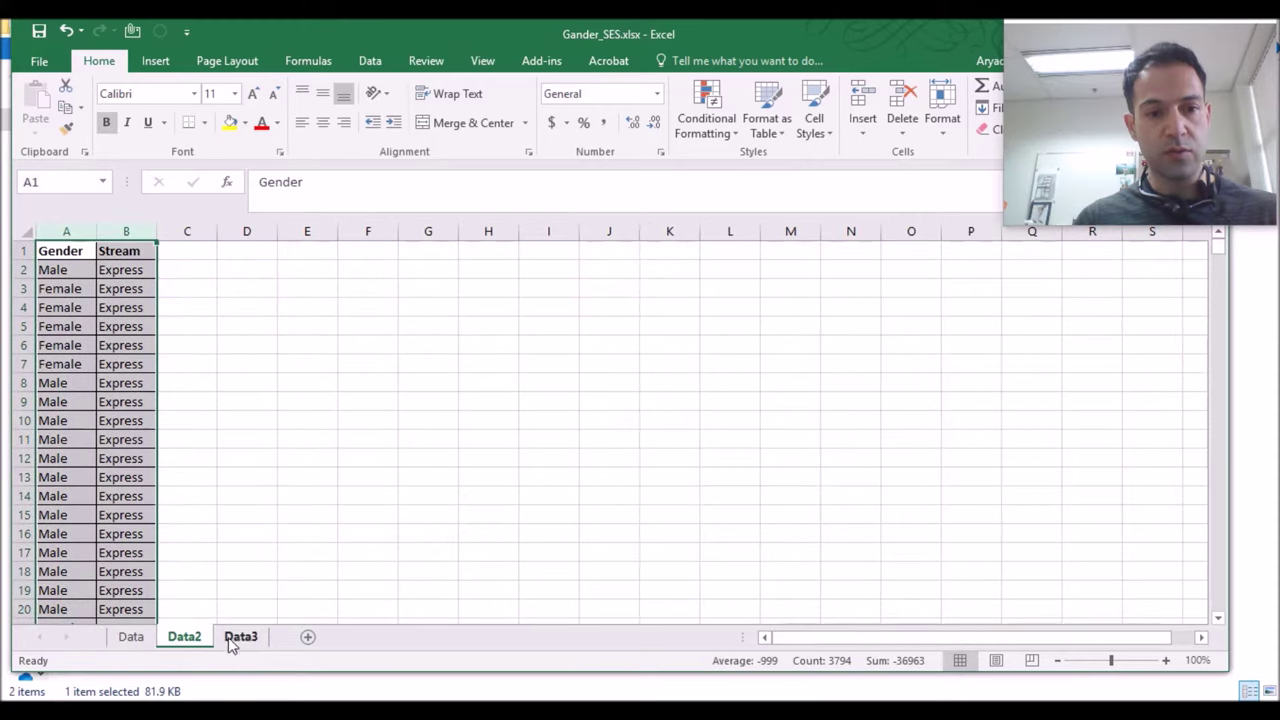
click(135, 640)
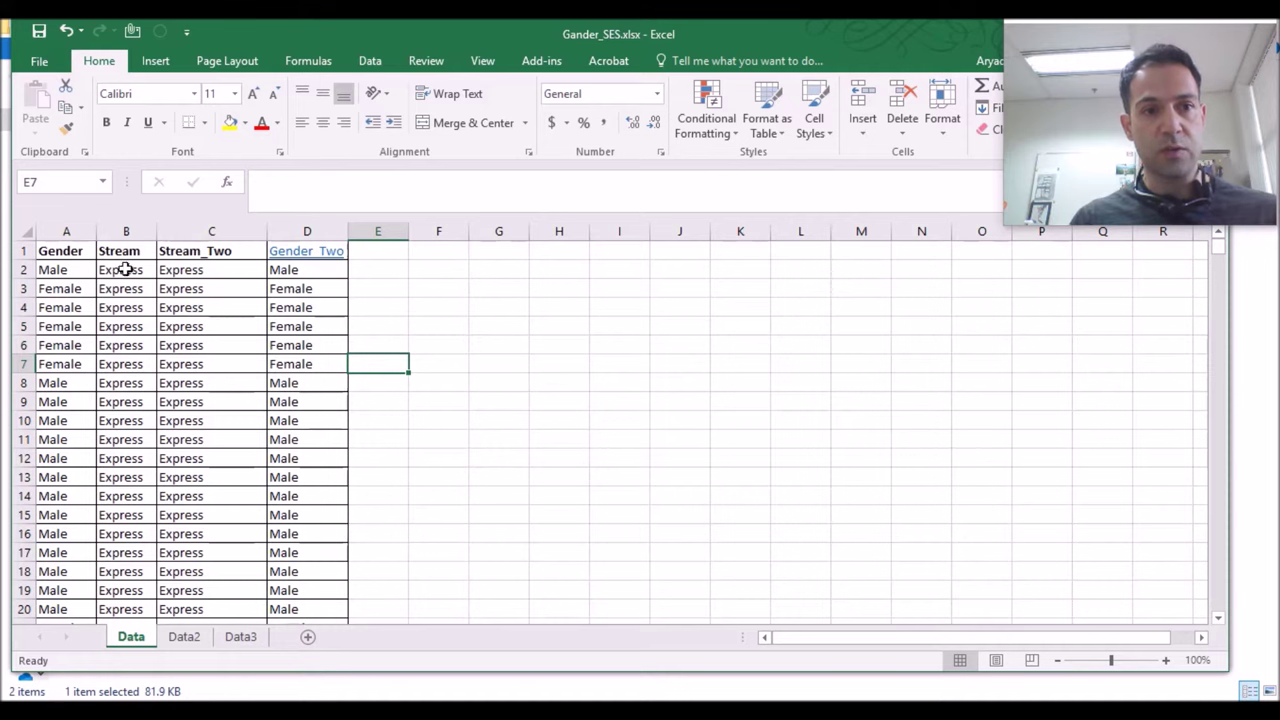
drag(156, 233, 360, 236)
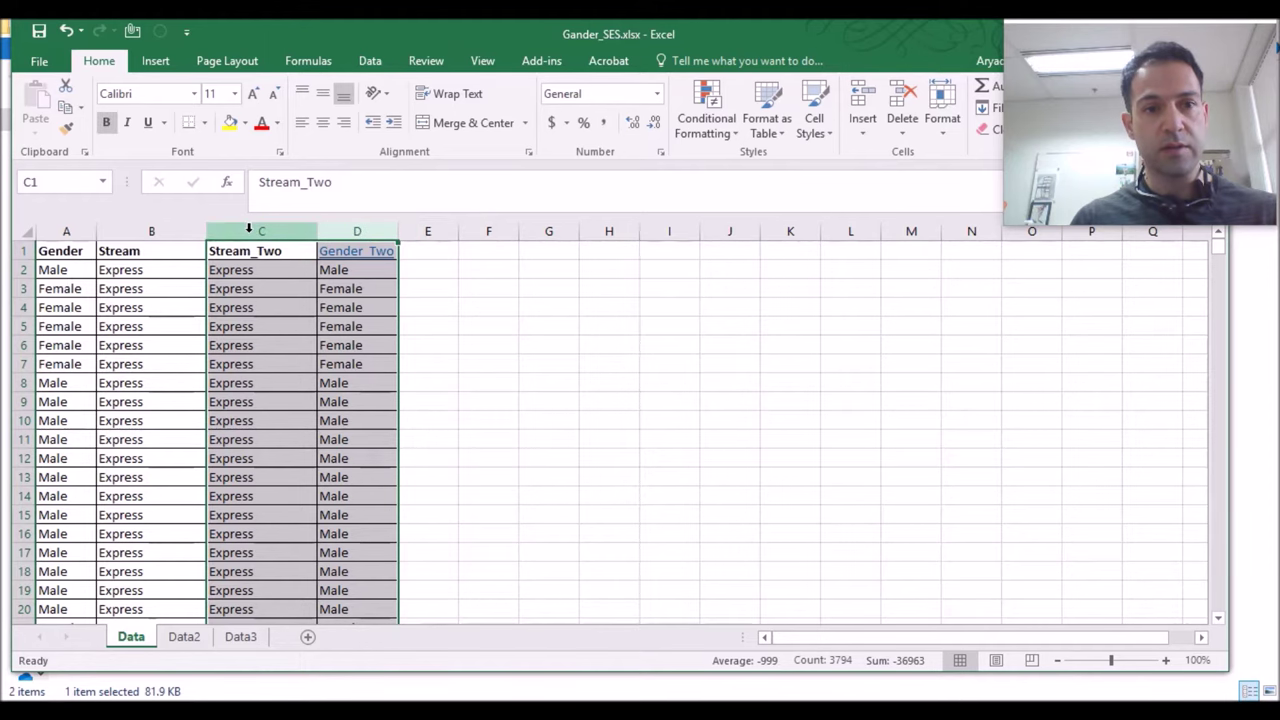
Step: Hide the Stream_Two and Gender_Two columns, then restore the Excel window to reveal the Data folder
right_click(286, 318)
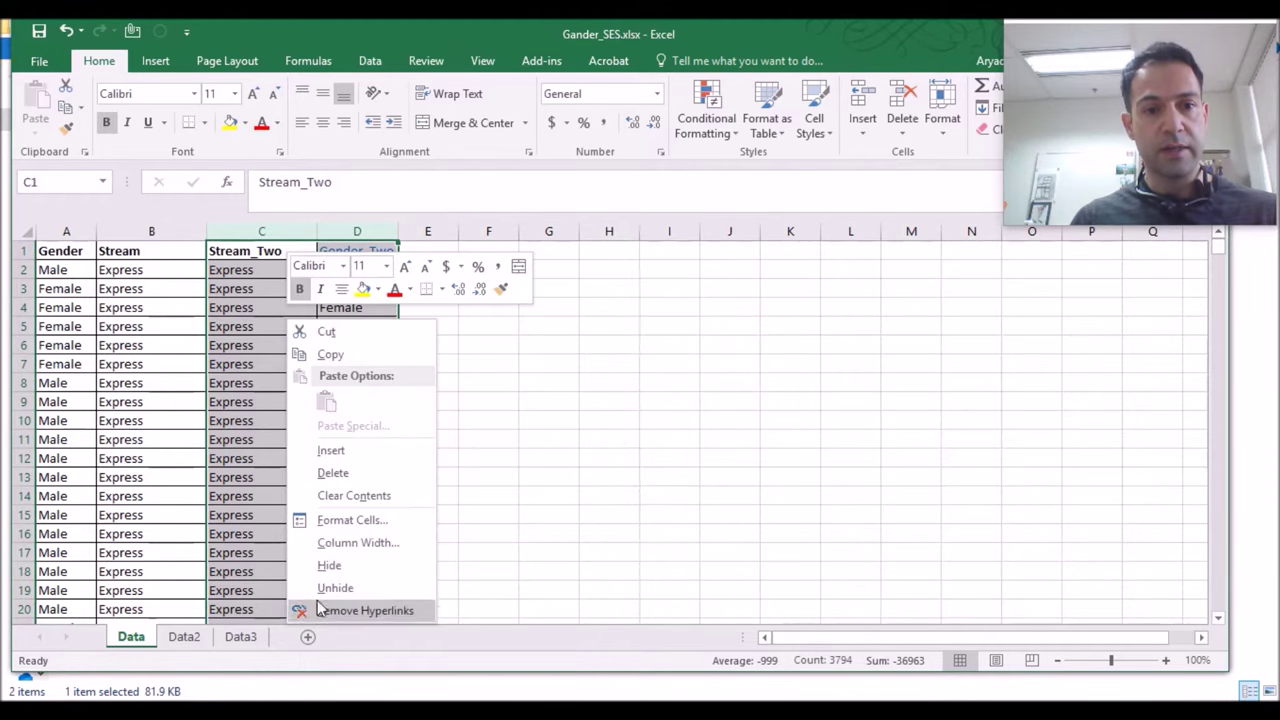
click(329, 566)
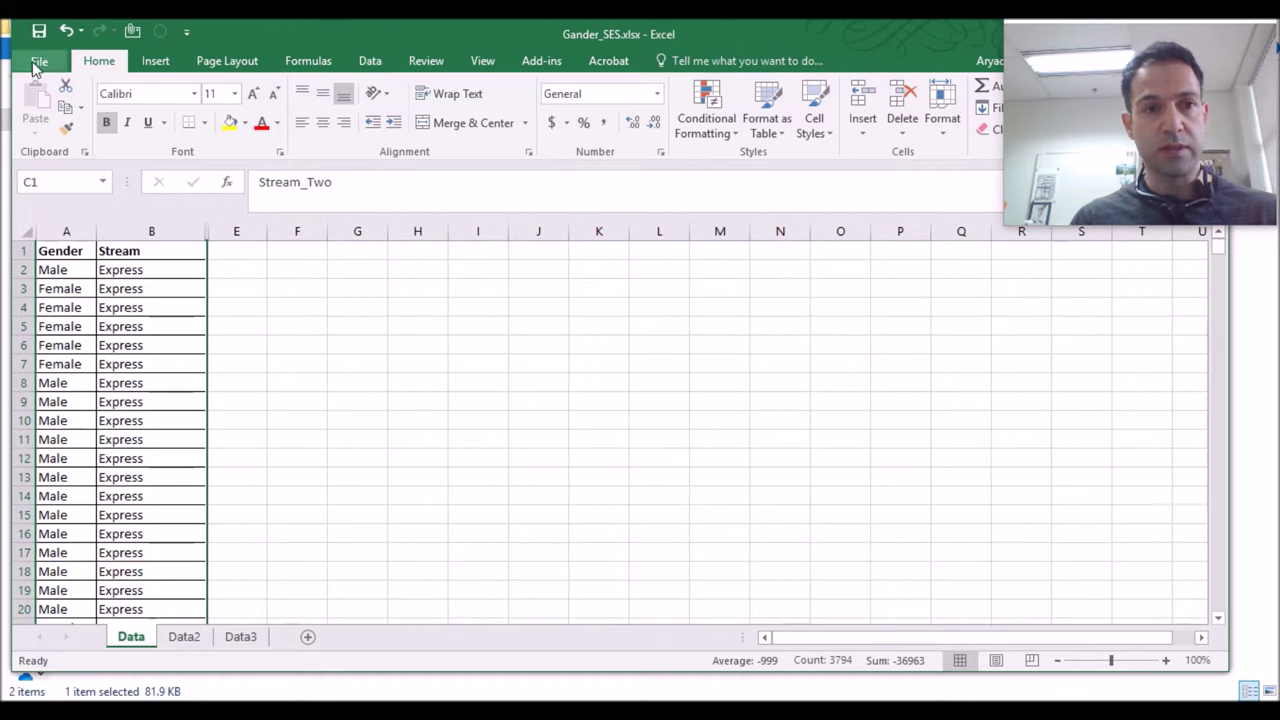
double_click(775, 42)
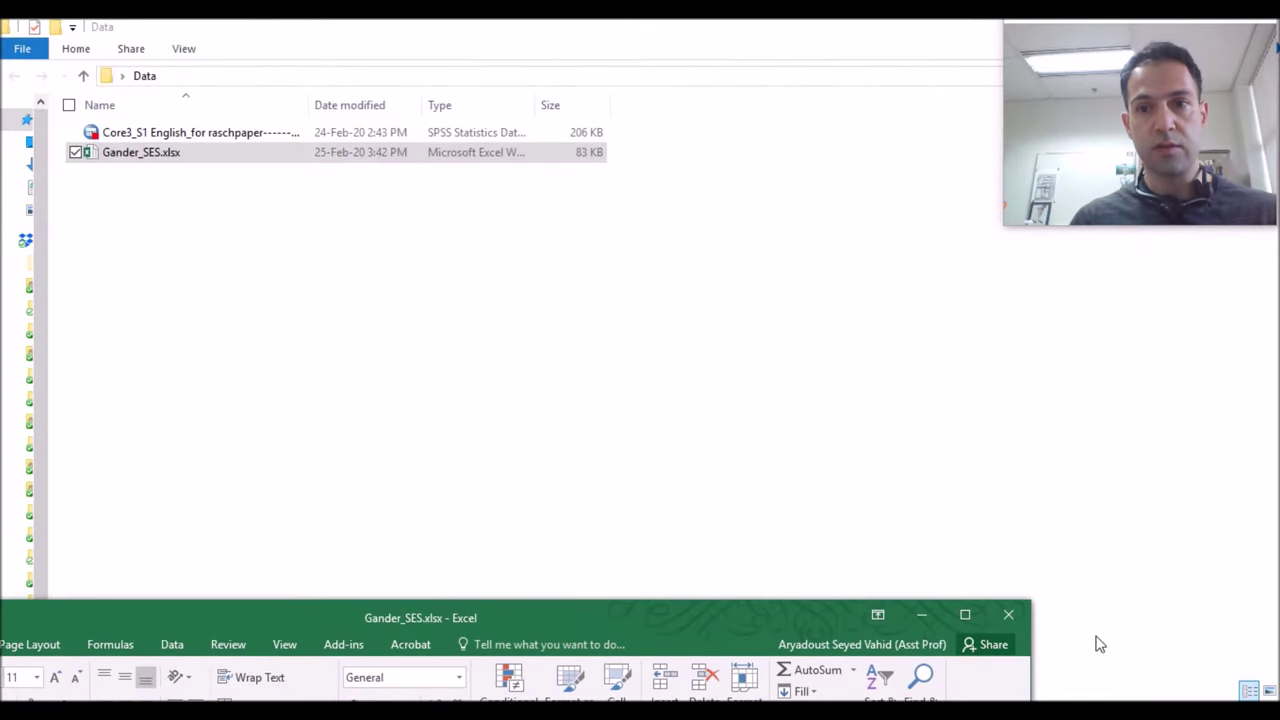
Step: Close the Excel workbook and choose File > Open > Data in SPSS
click(1004, 606)
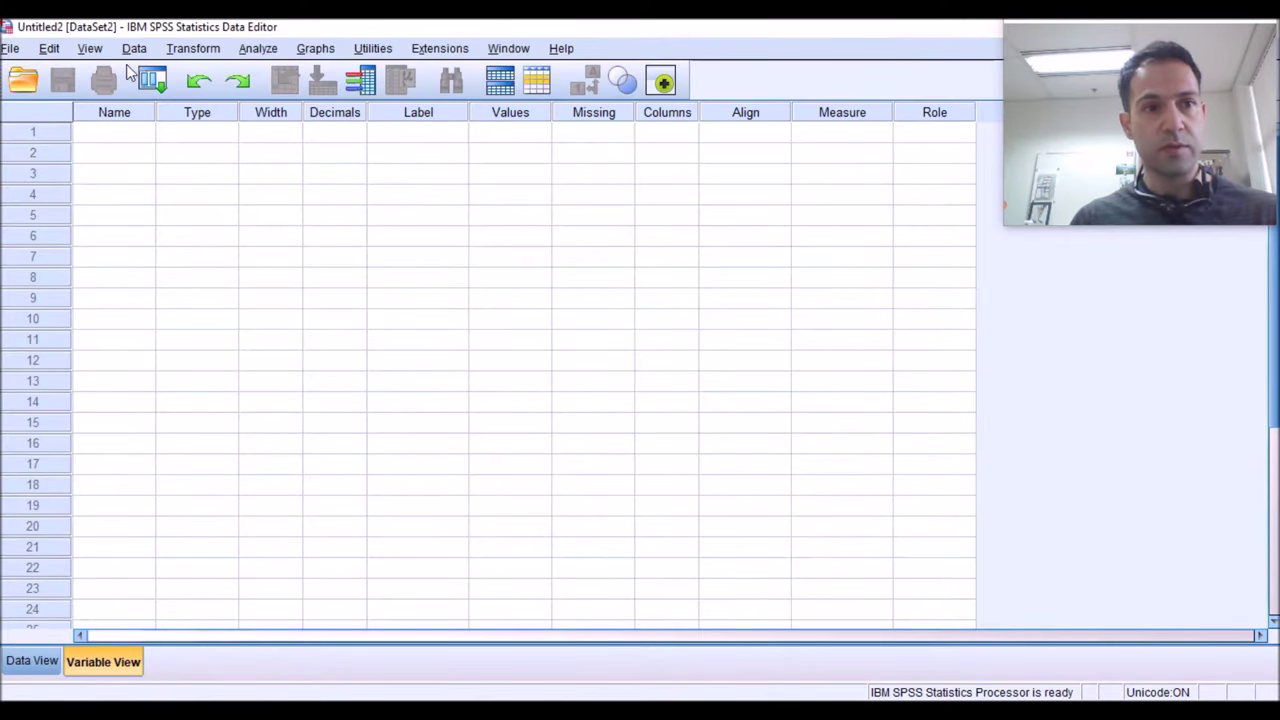
click(10, 50)
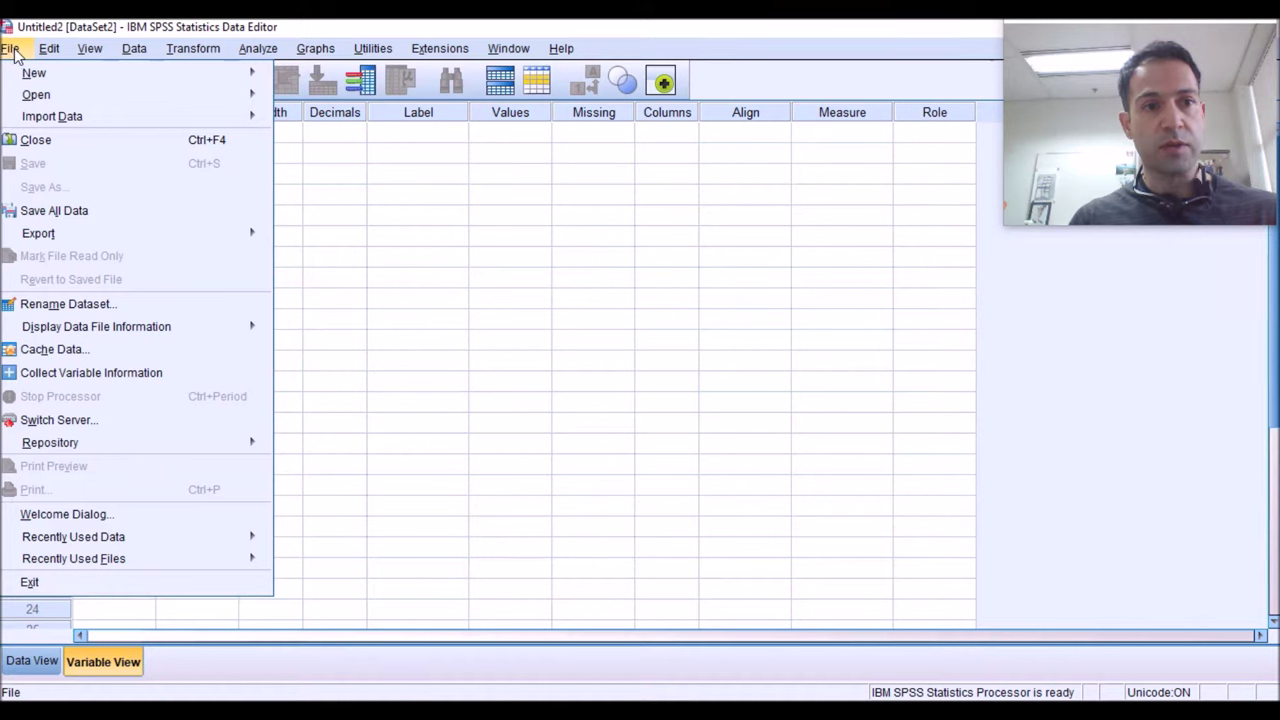
mouse_move(49, 48)
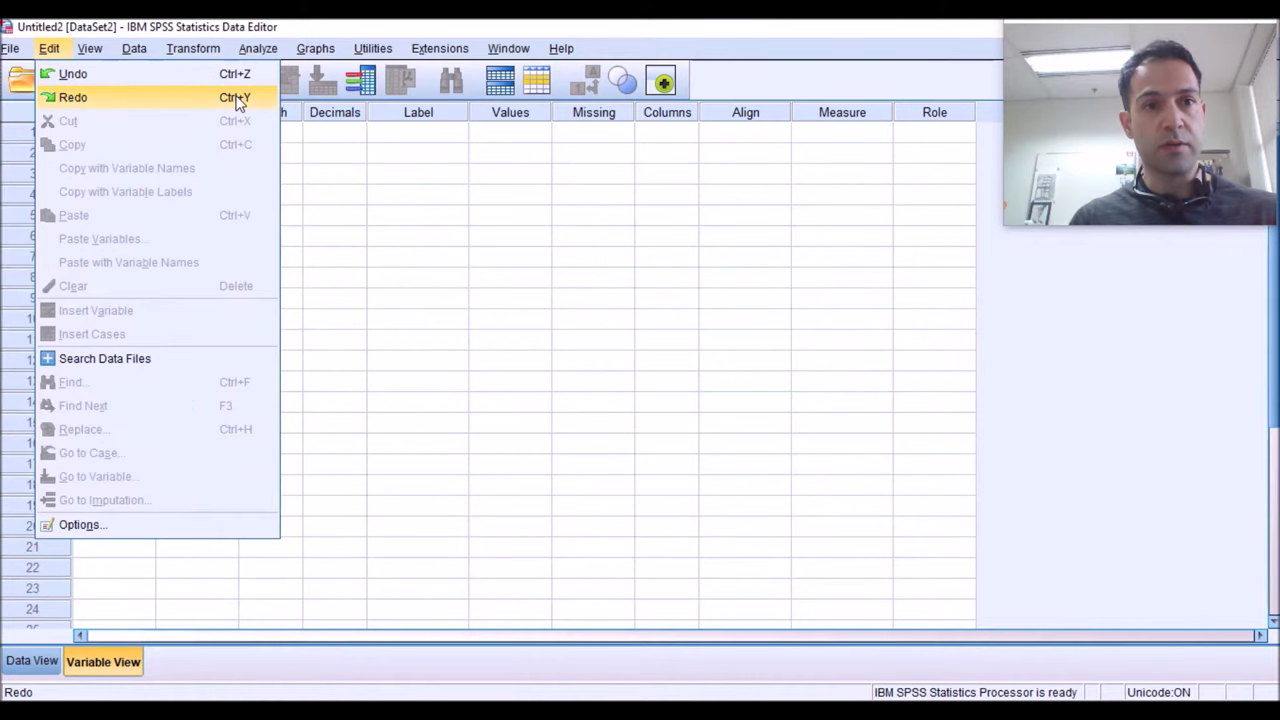
mouse_move(10, 48)
mouse_move(150, 95)
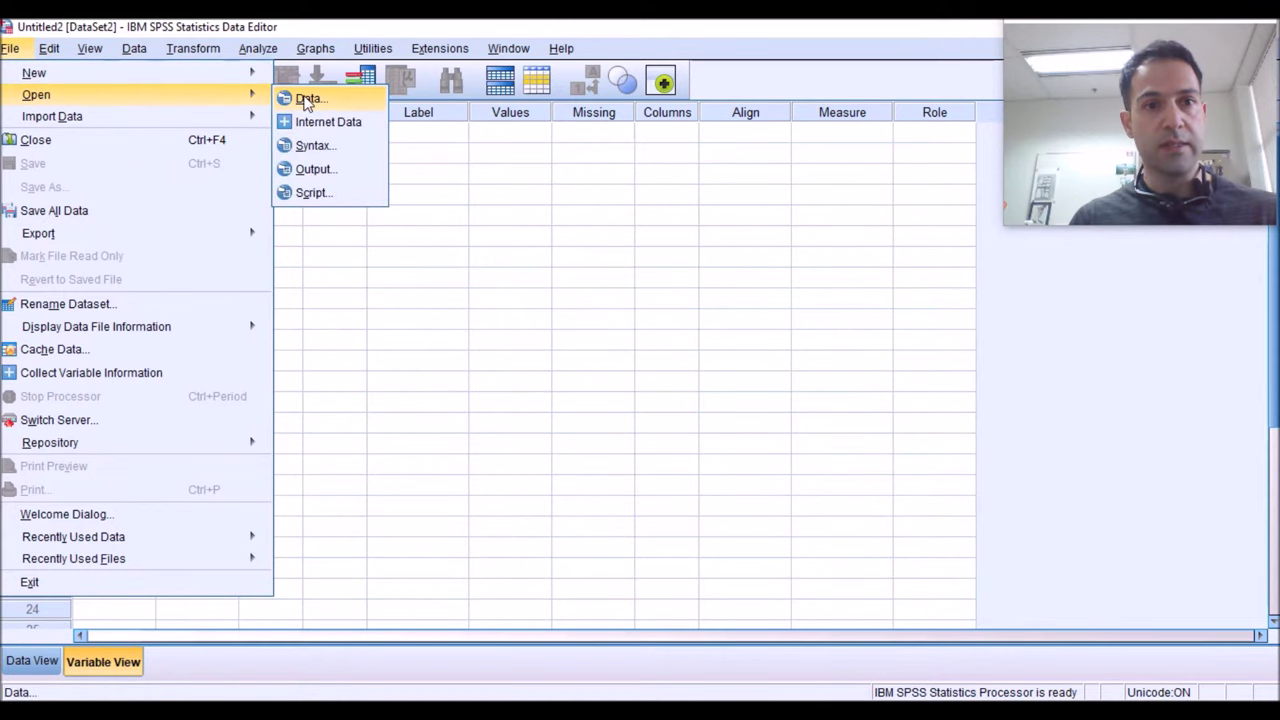
click(307, 100)
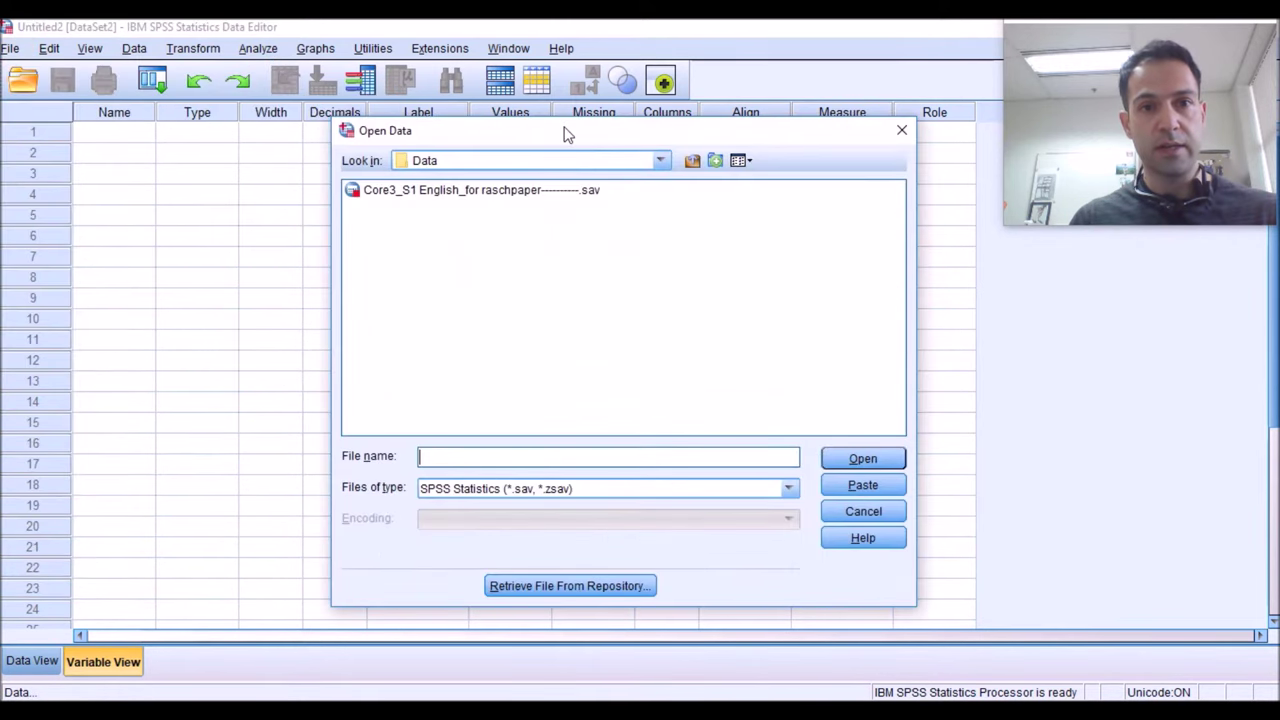
Step: Filter the Open Data dialog to Excel files and open Gander_SES.xlsx from the Data folder
drag(566, 131, 530, 74)
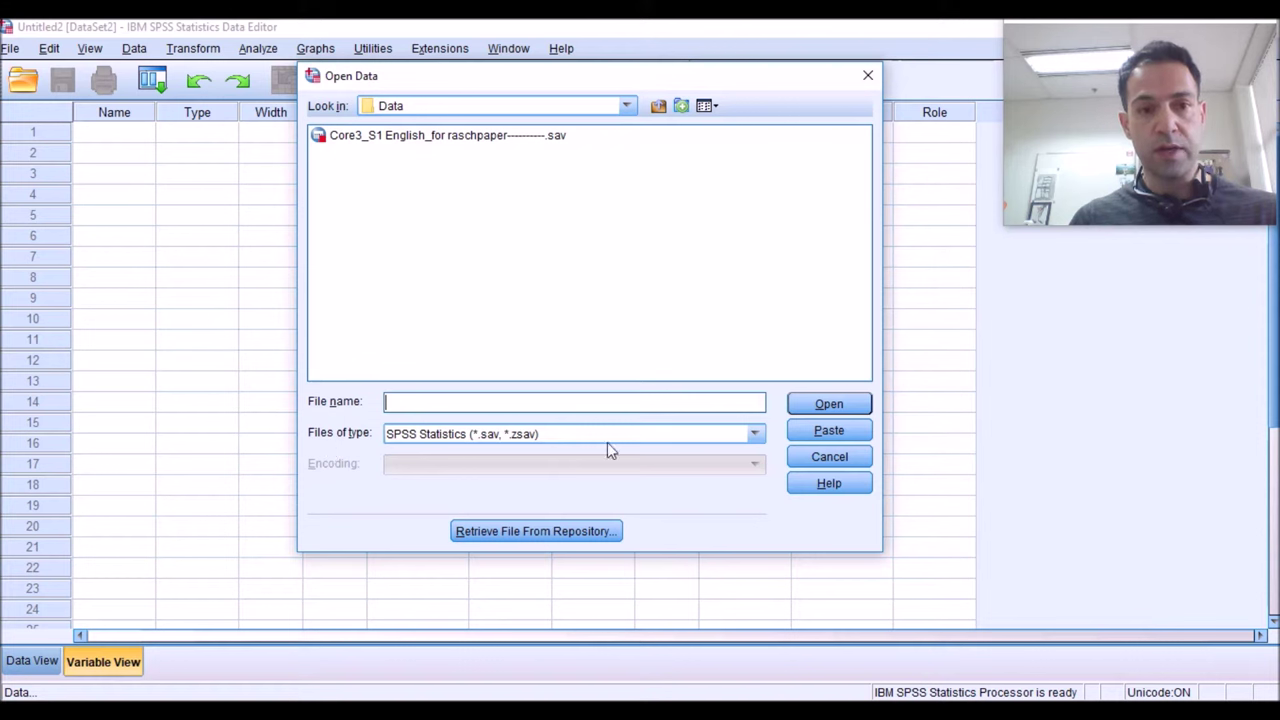
click(679, 444)
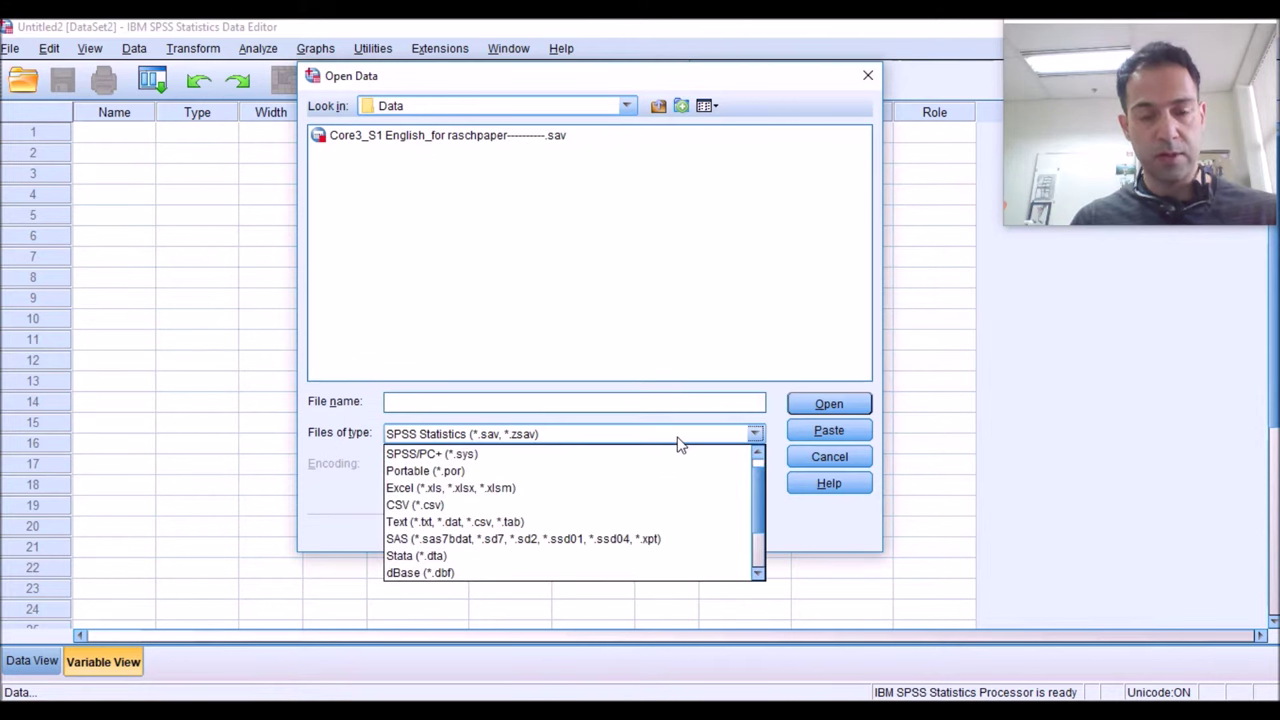
click(524, 497)
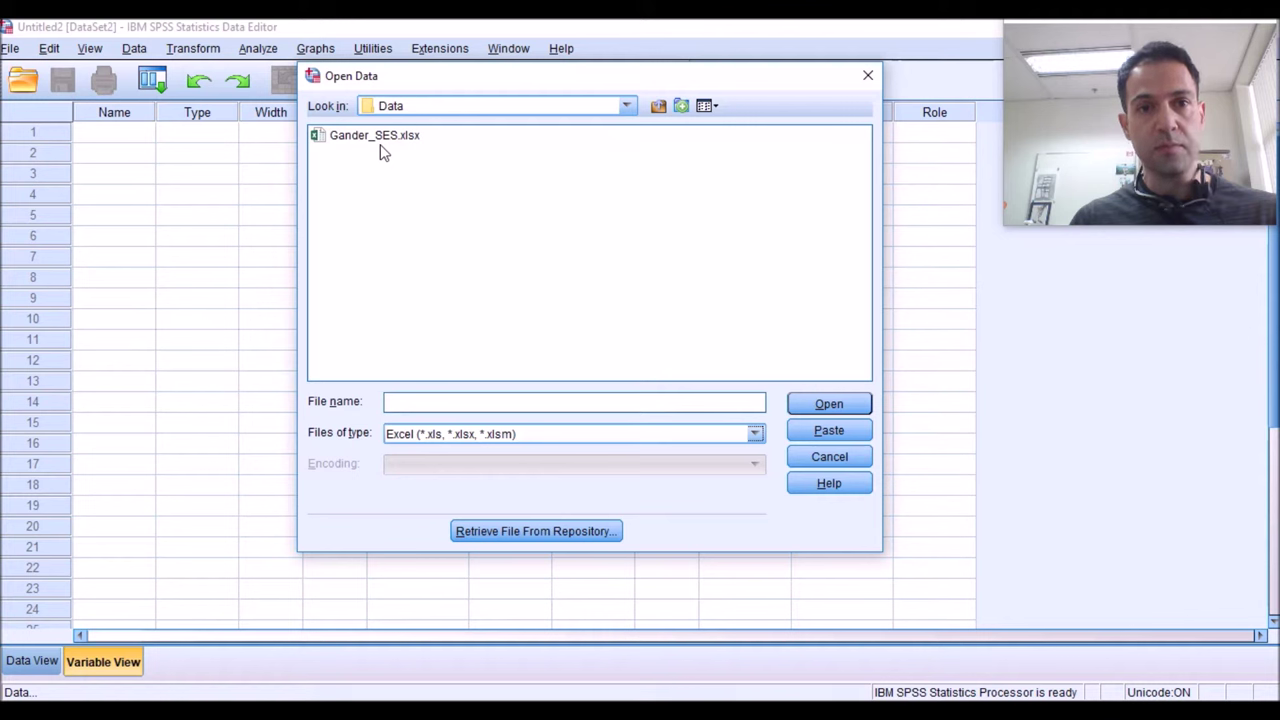
click(626, 106)
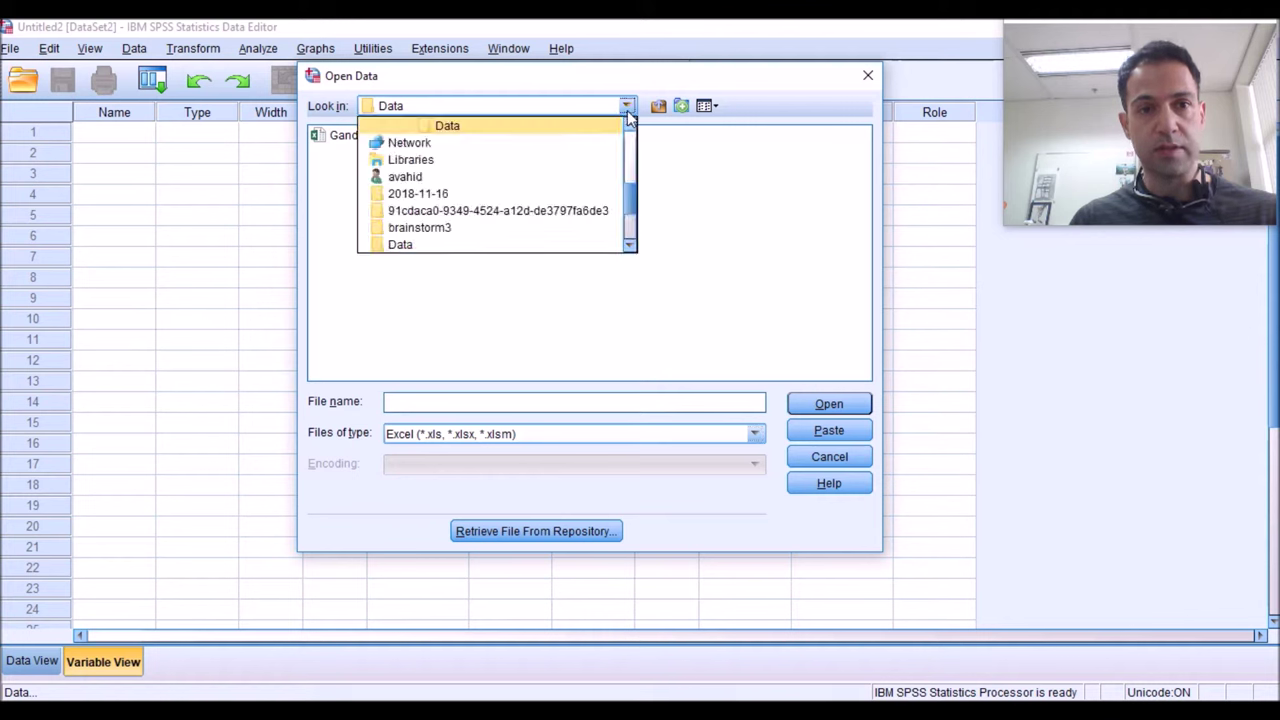
click(716, 188)
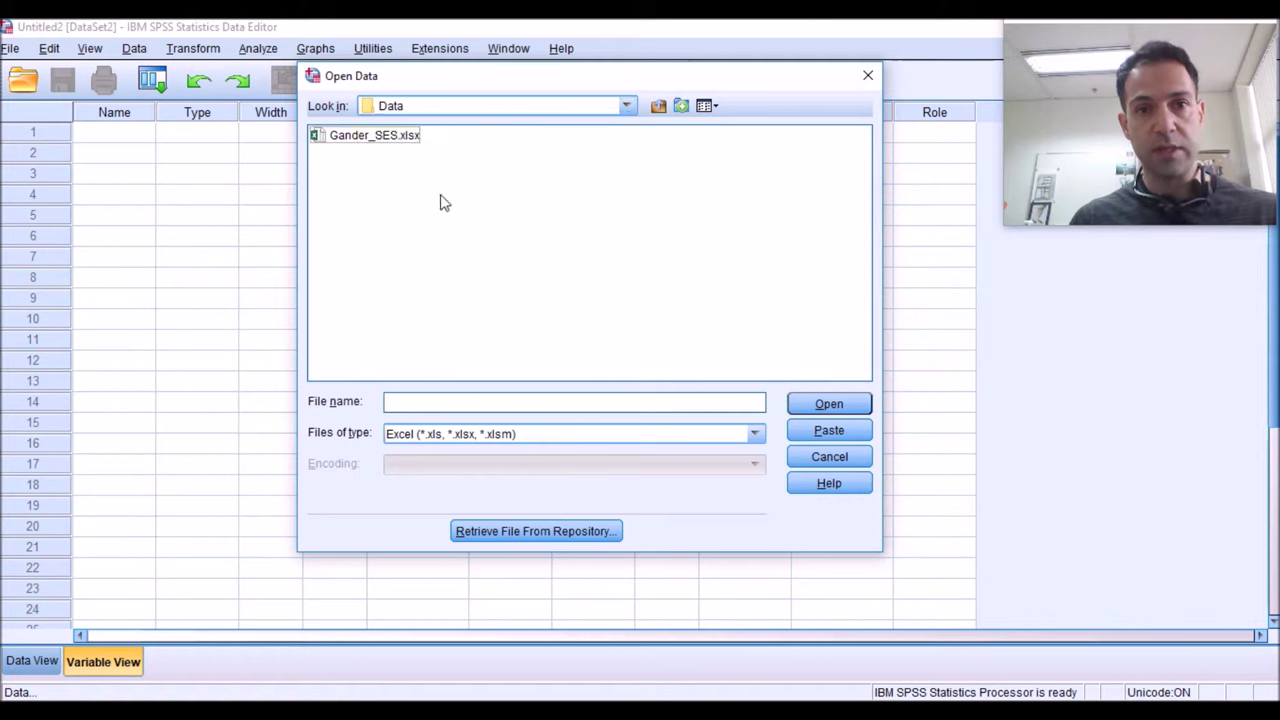
click(375, 140)
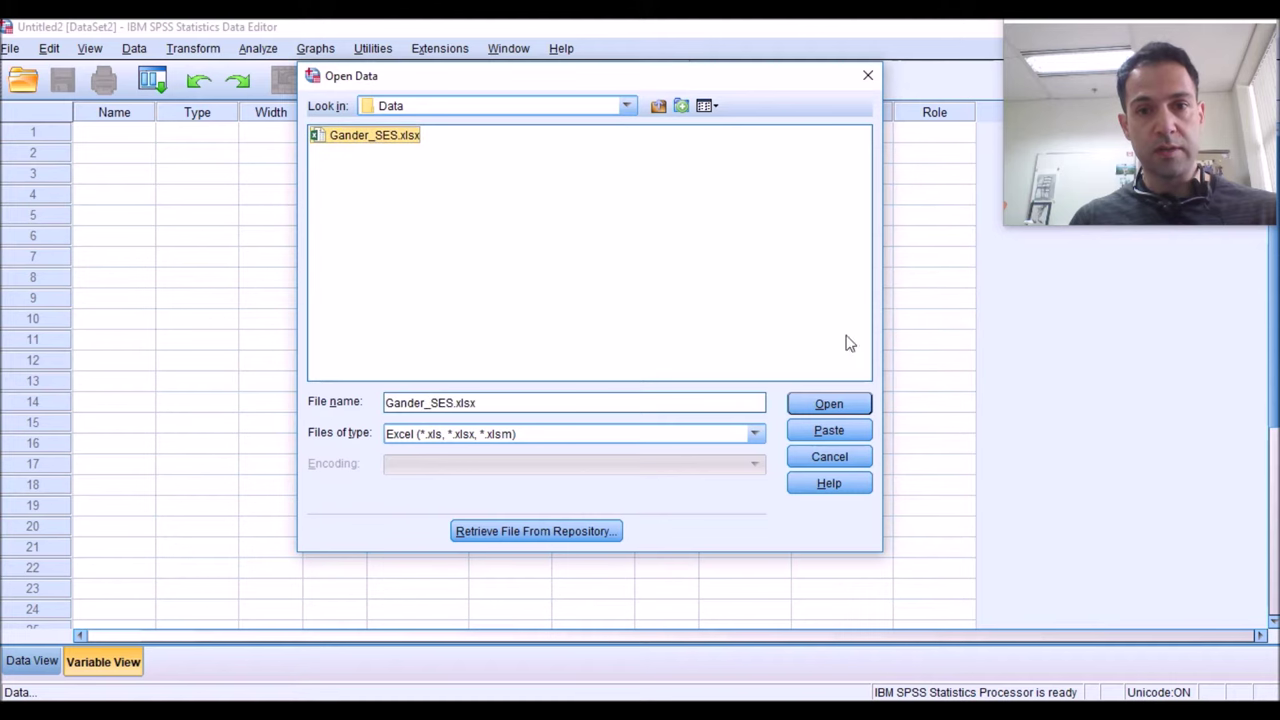
click(829, 404)
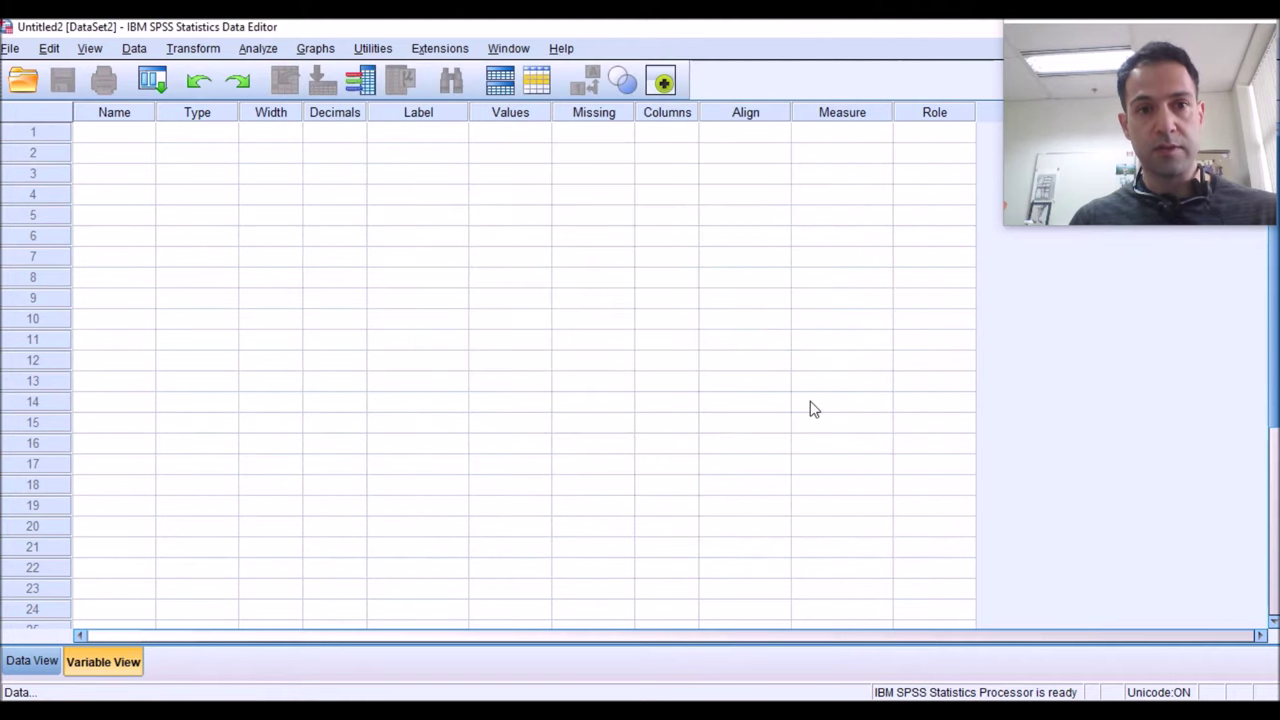
drag(647, 132, 574, 72)
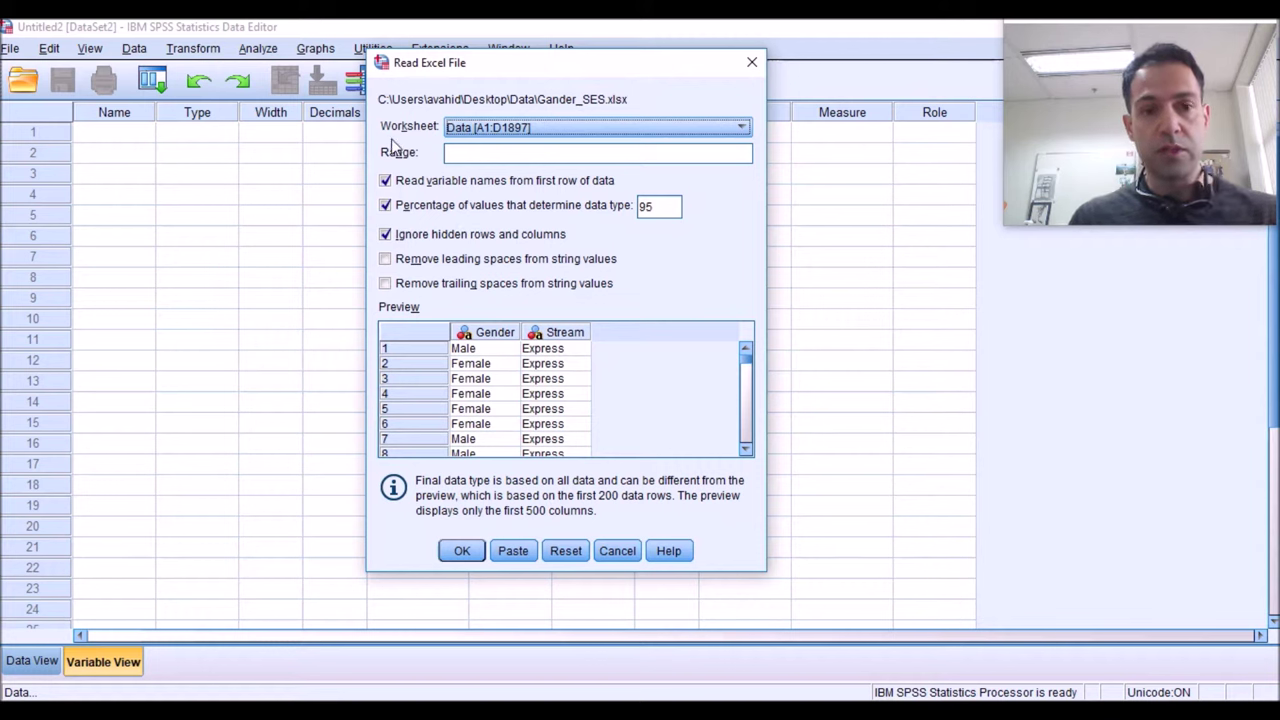
click(497, 130)
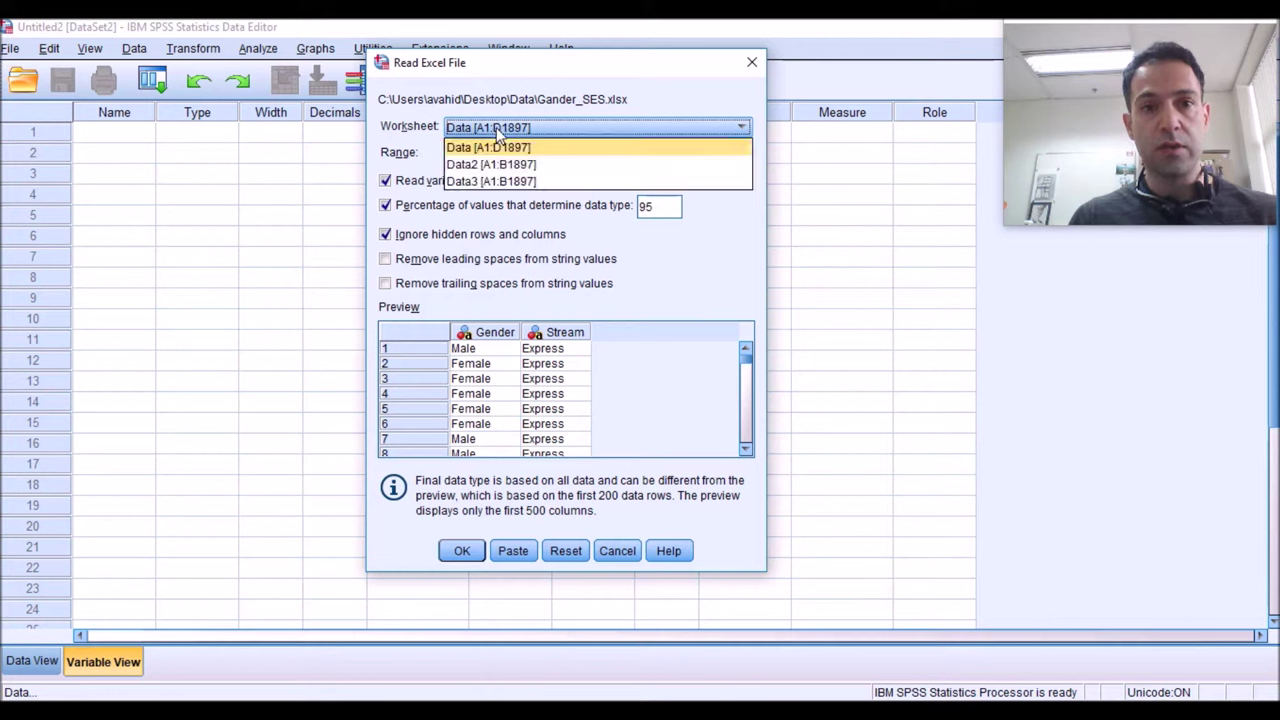
click(474, 148)
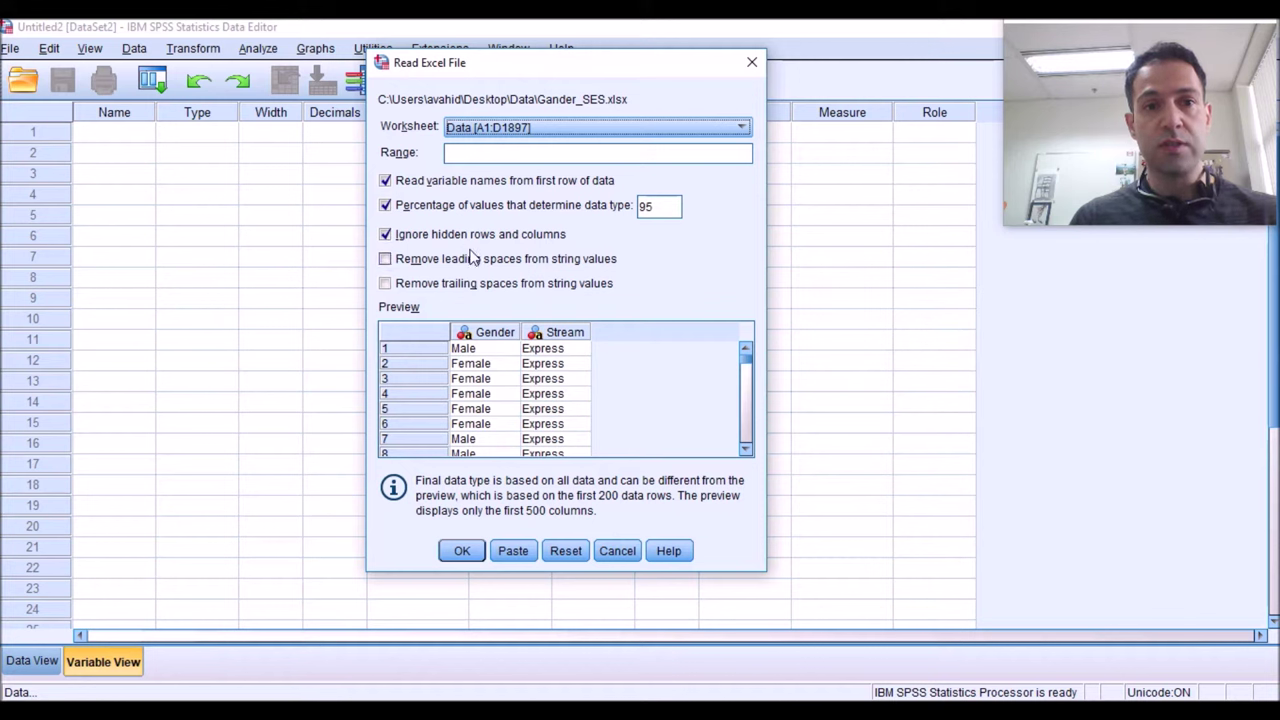
Step: Toggle 'Ignore hidden rows and columns' off and back on, then import the Data worksheet
click(387, 238)
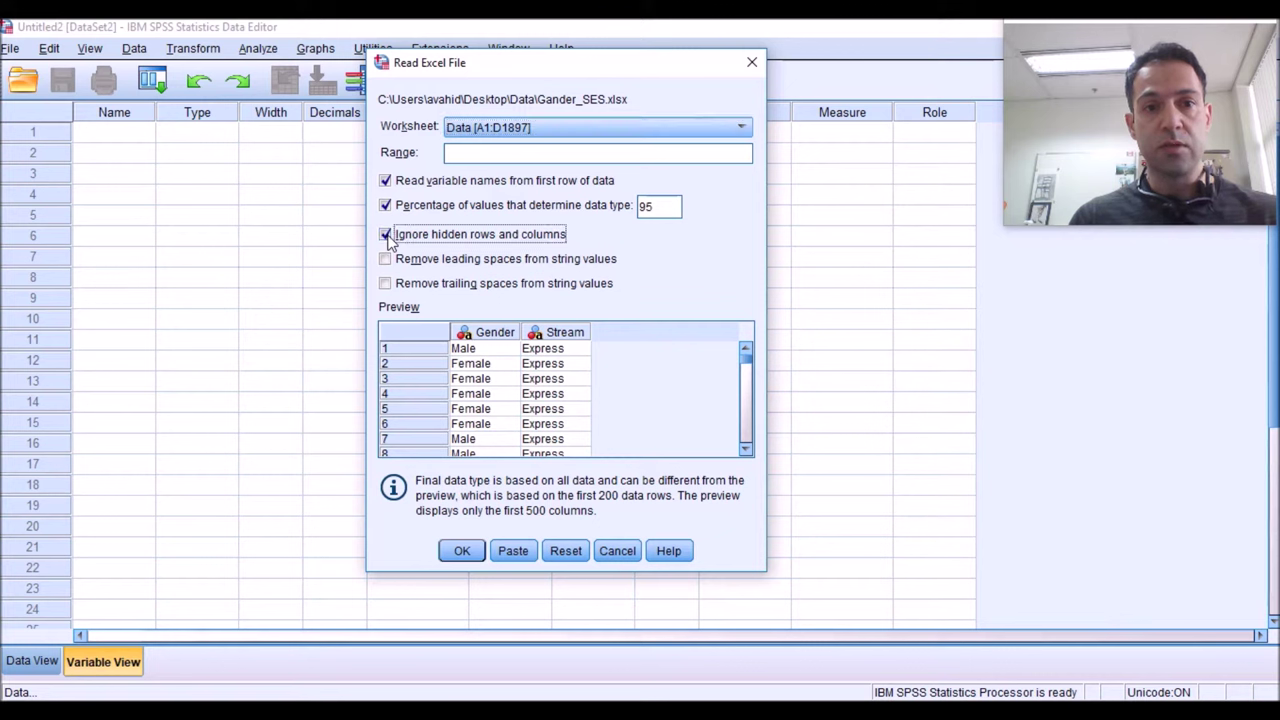
click(387, 240)
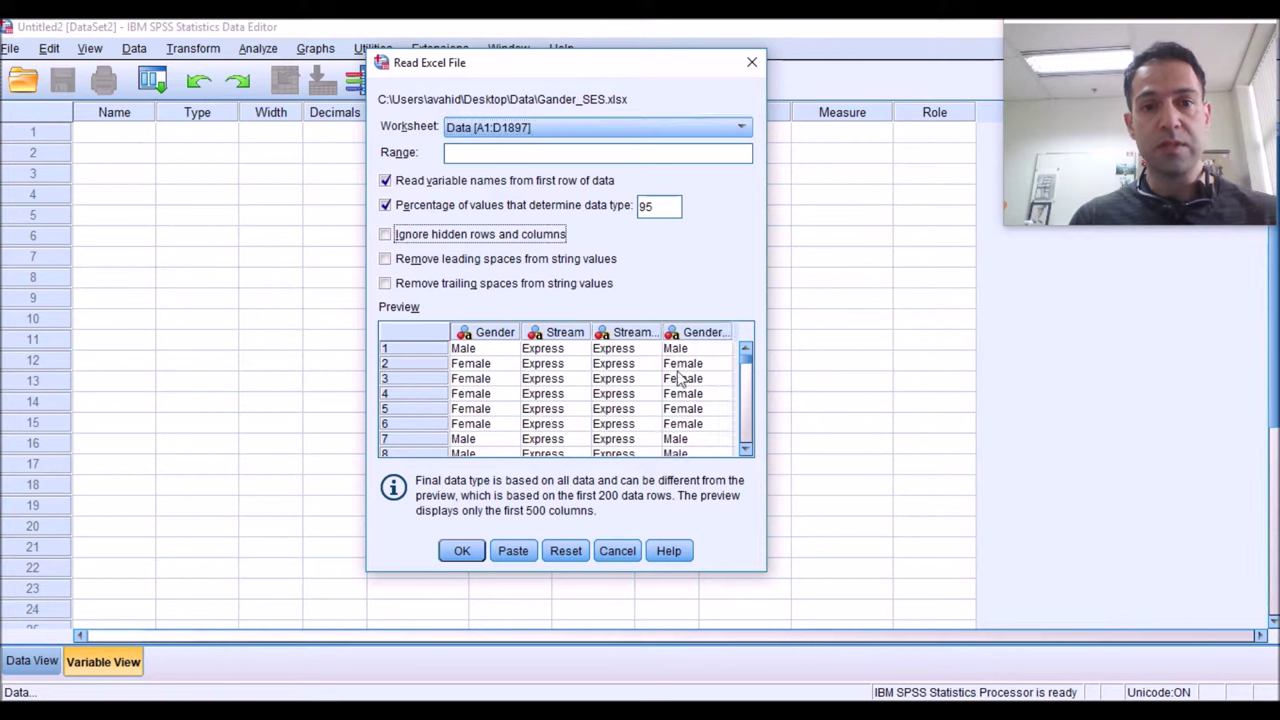
click(386, 235)
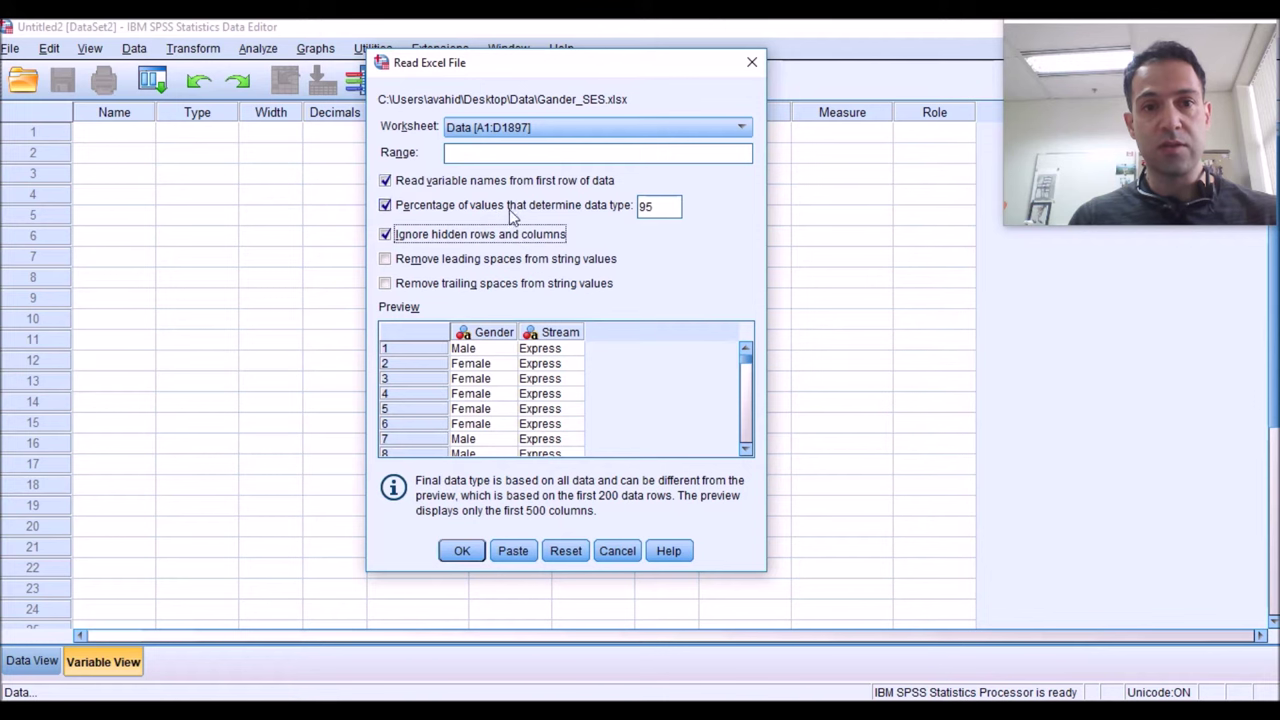
click(461, 552)
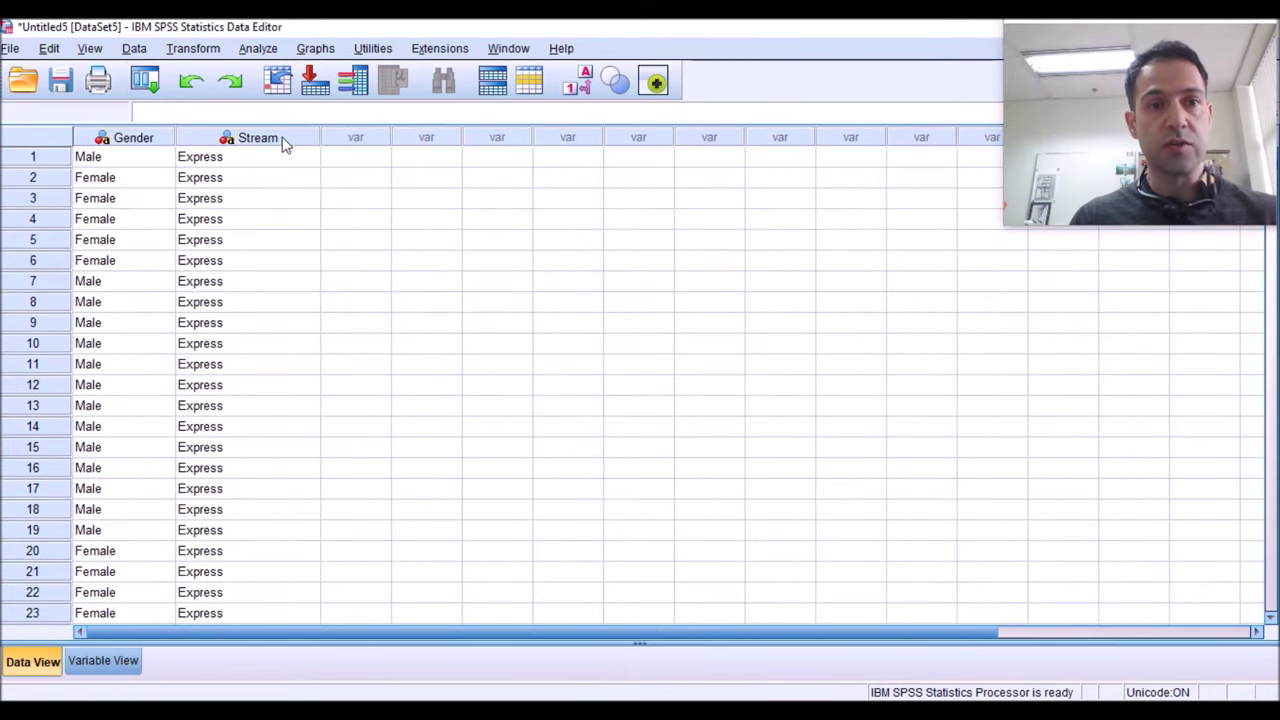
Step: Select the Stream and Gender columns, then switch to Variable View to see both listed as String
click(282, 143)
click(134, 143)
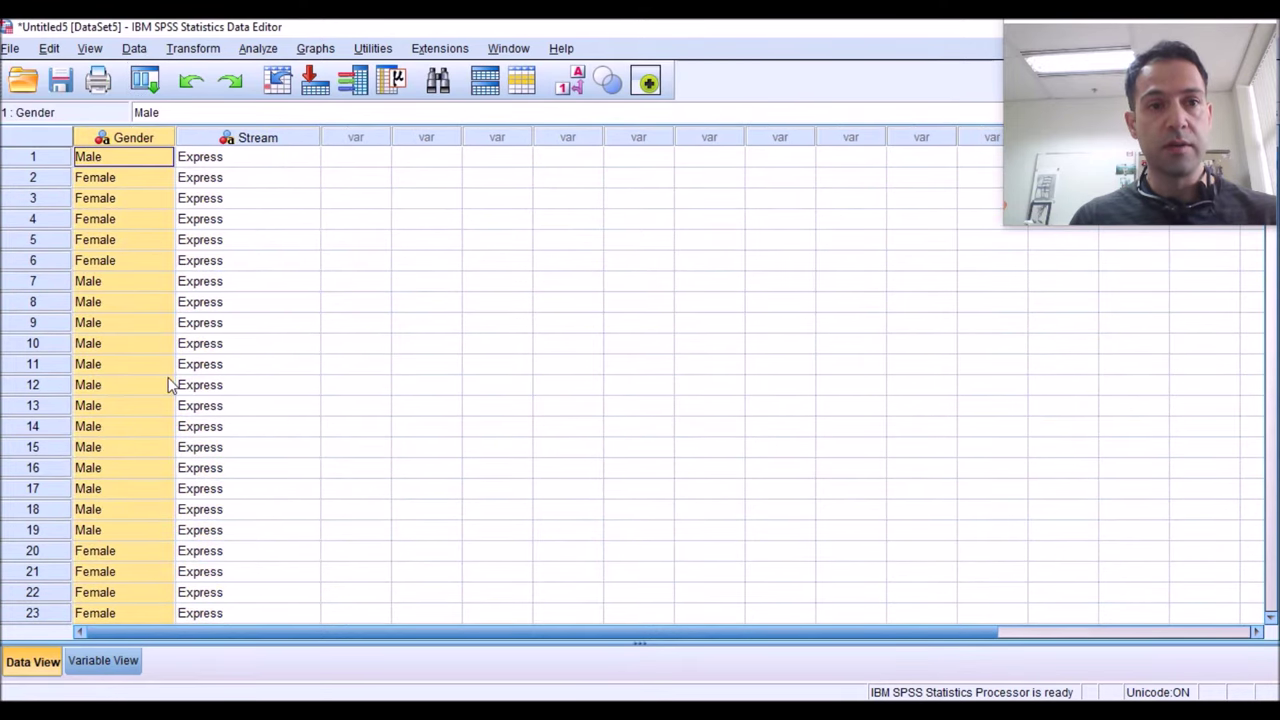
click(102, 670)
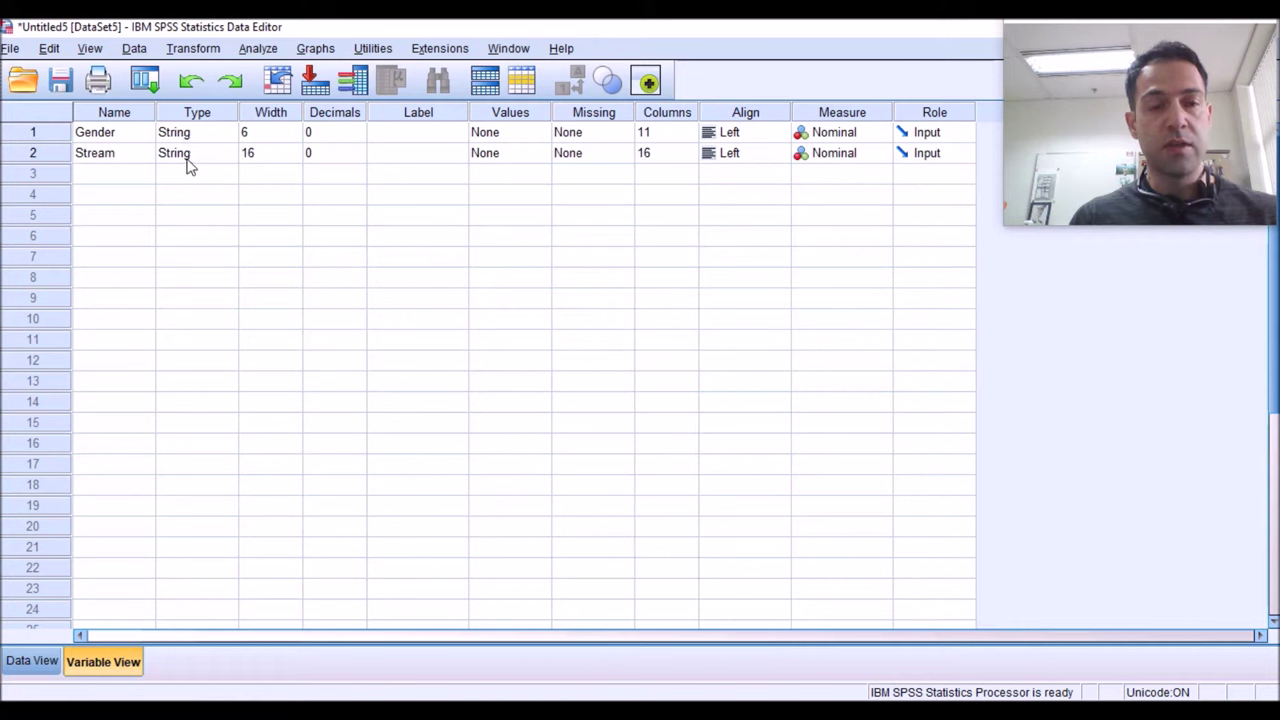
Step: Open Transform > Automatic Recode and move Gender and Stream into the variable list
click(193, 49)
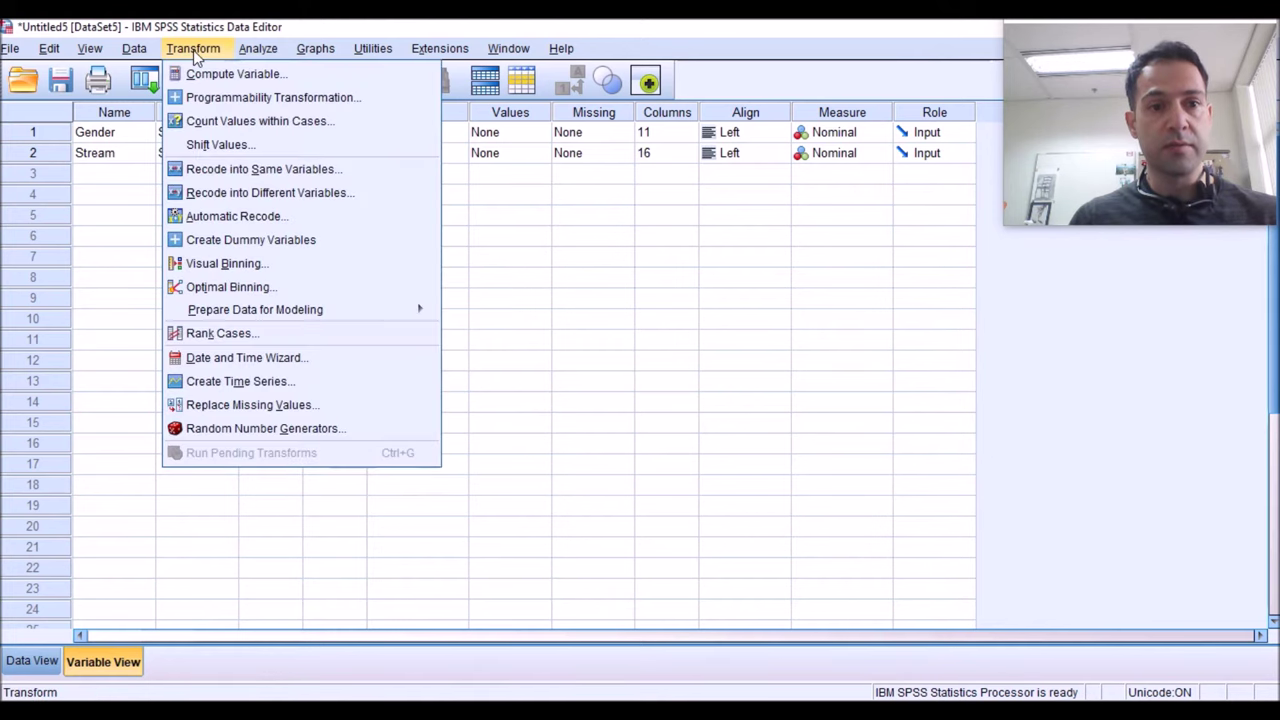
click(244, 218)
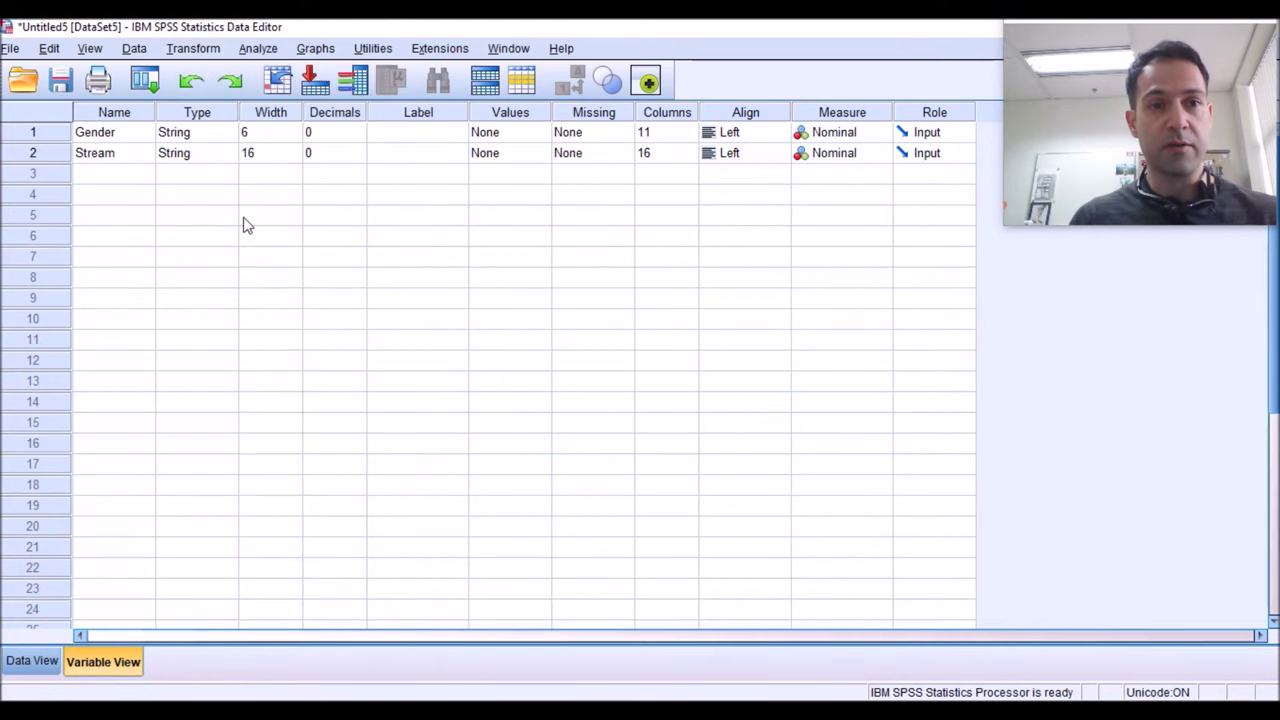
drag(465, 170, 361, 41)
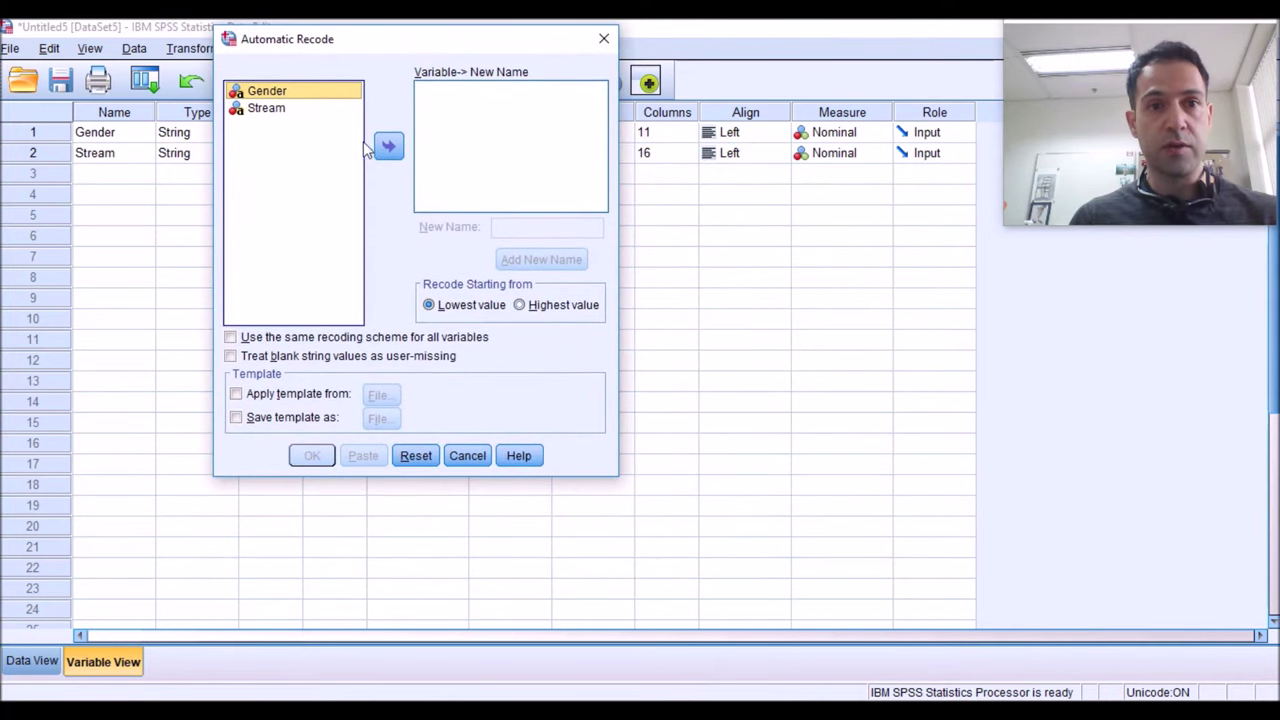
shift+click(272, 112)
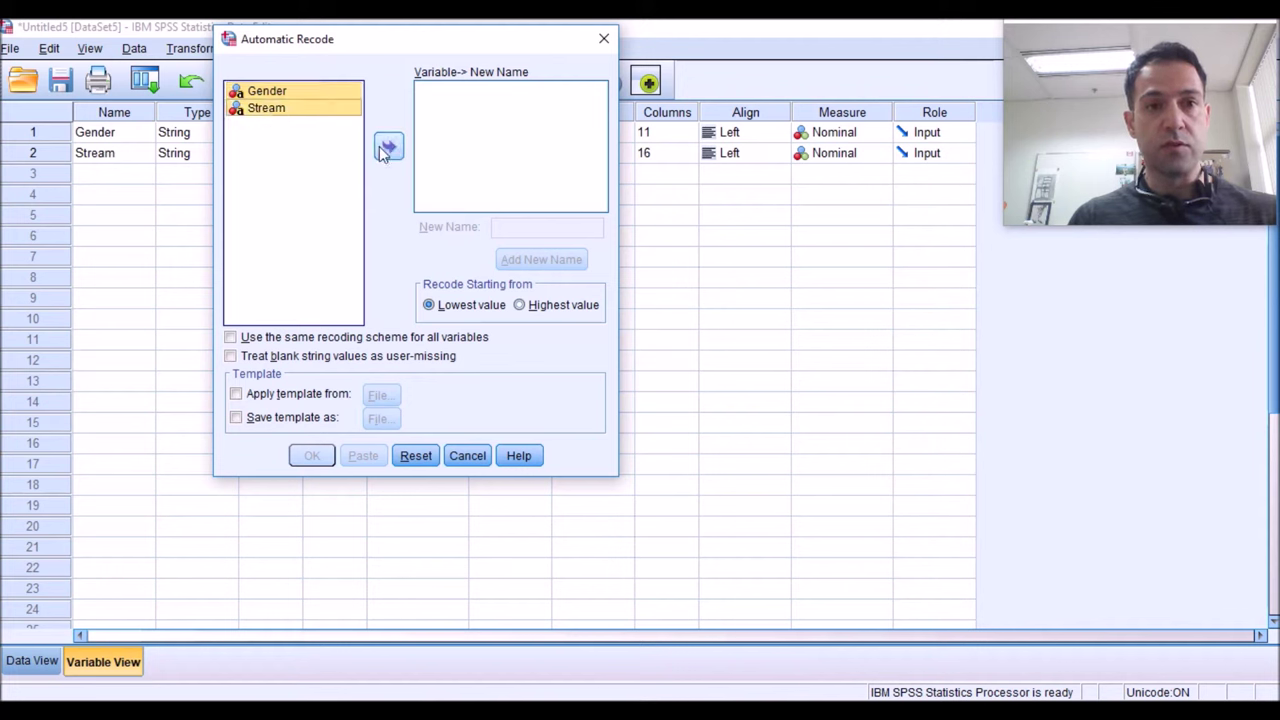
click(389, 148)
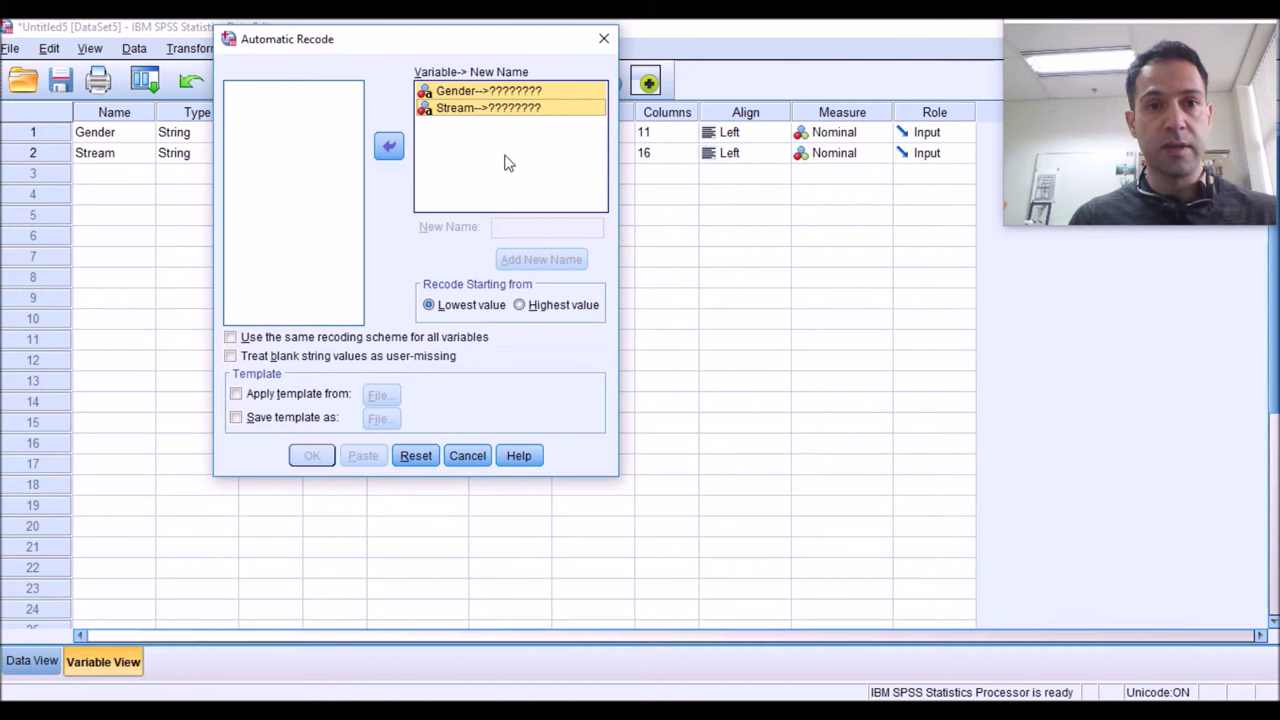
Step: Name the new variables GenderRecoded and StreamRecoded and run the recode
click(476, 93)
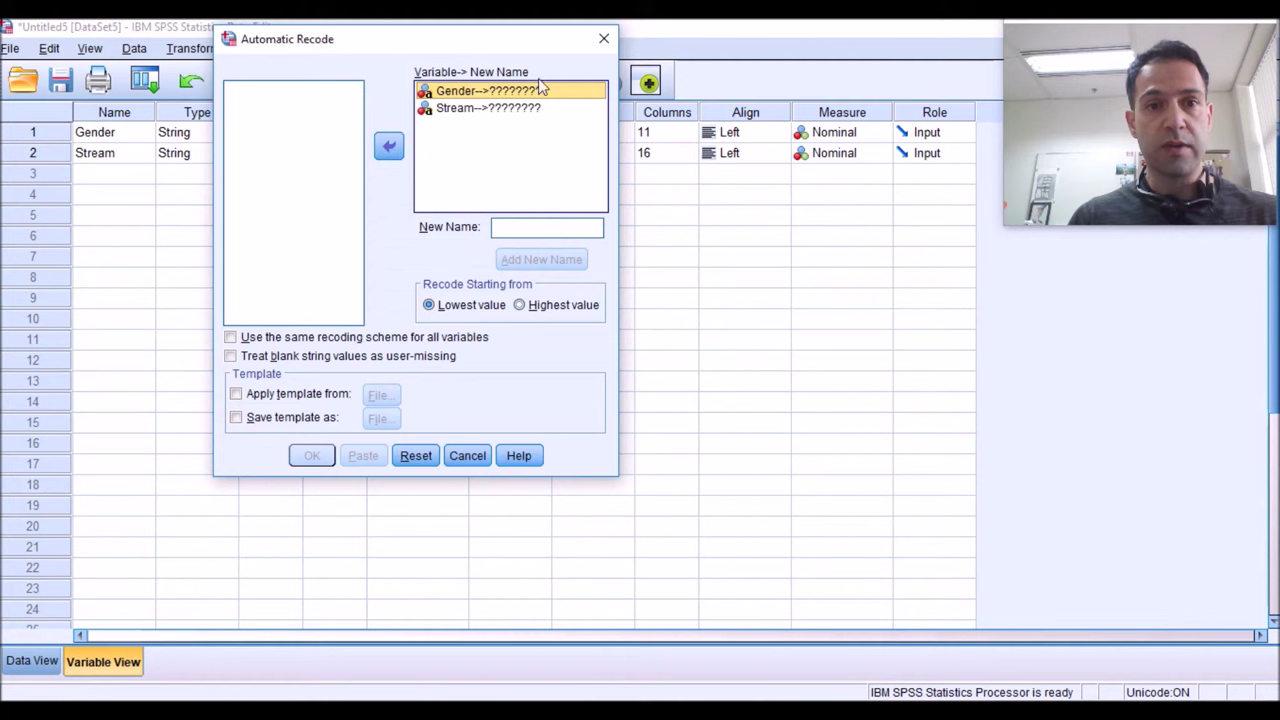
click(535, 229)
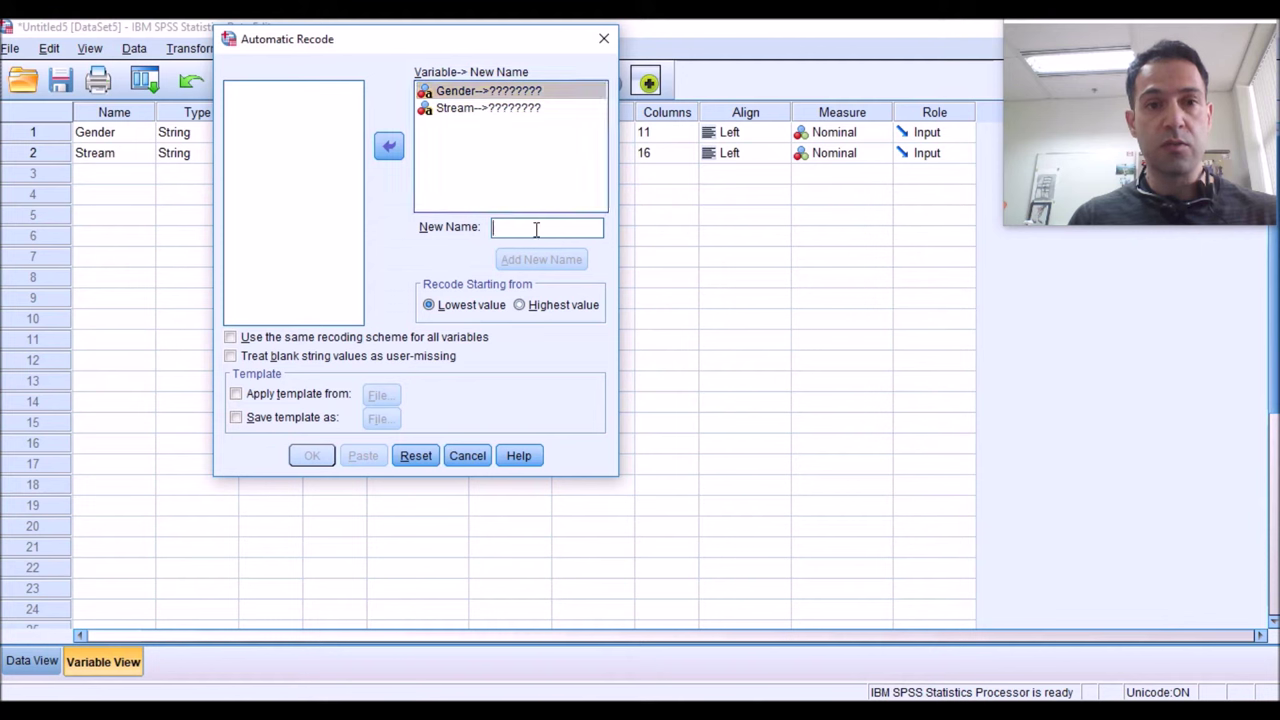
text(GenderRecoded)
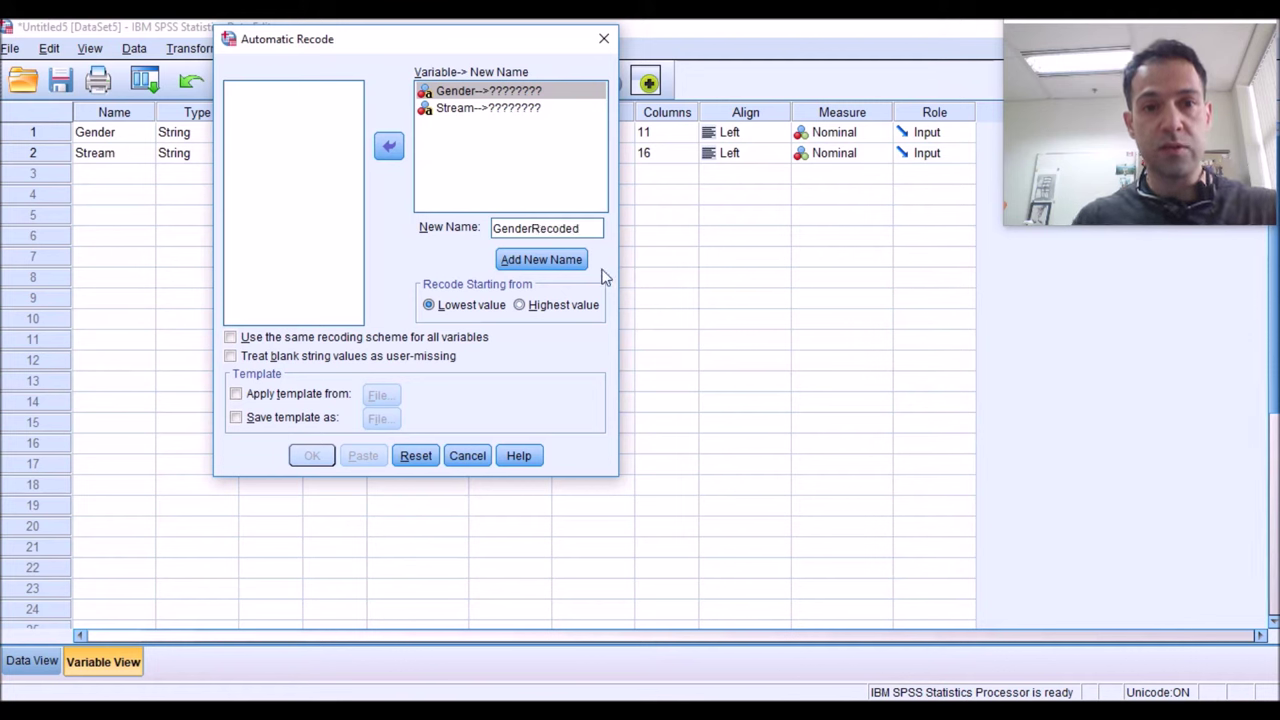
click(551, 268)
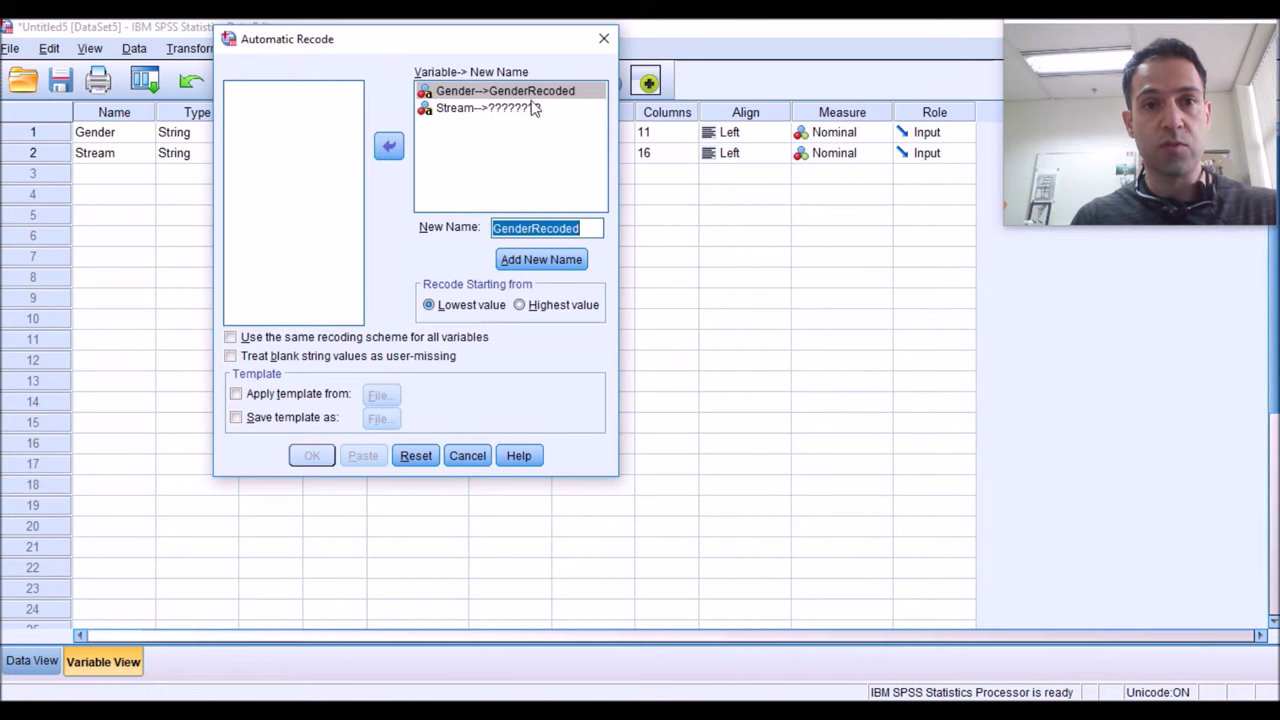
click(474, 112)
click(544, 227)
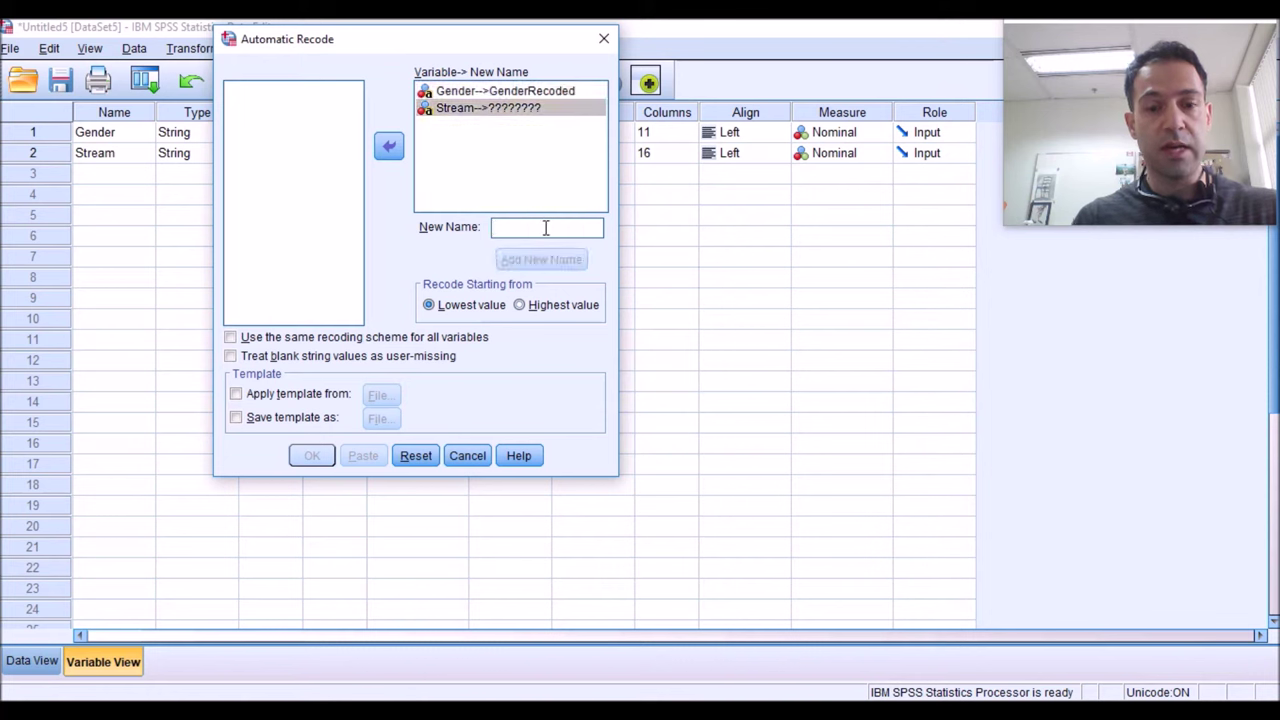
text(StreamRecoded)
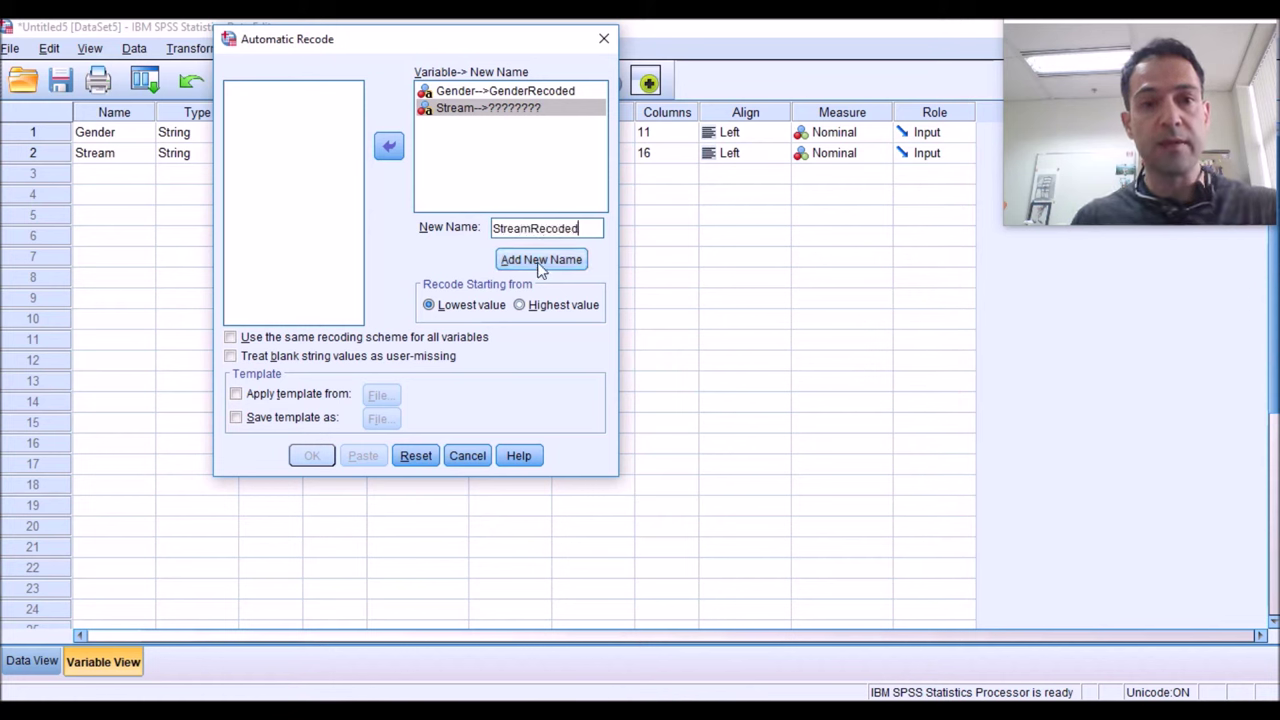
click(539, 262)
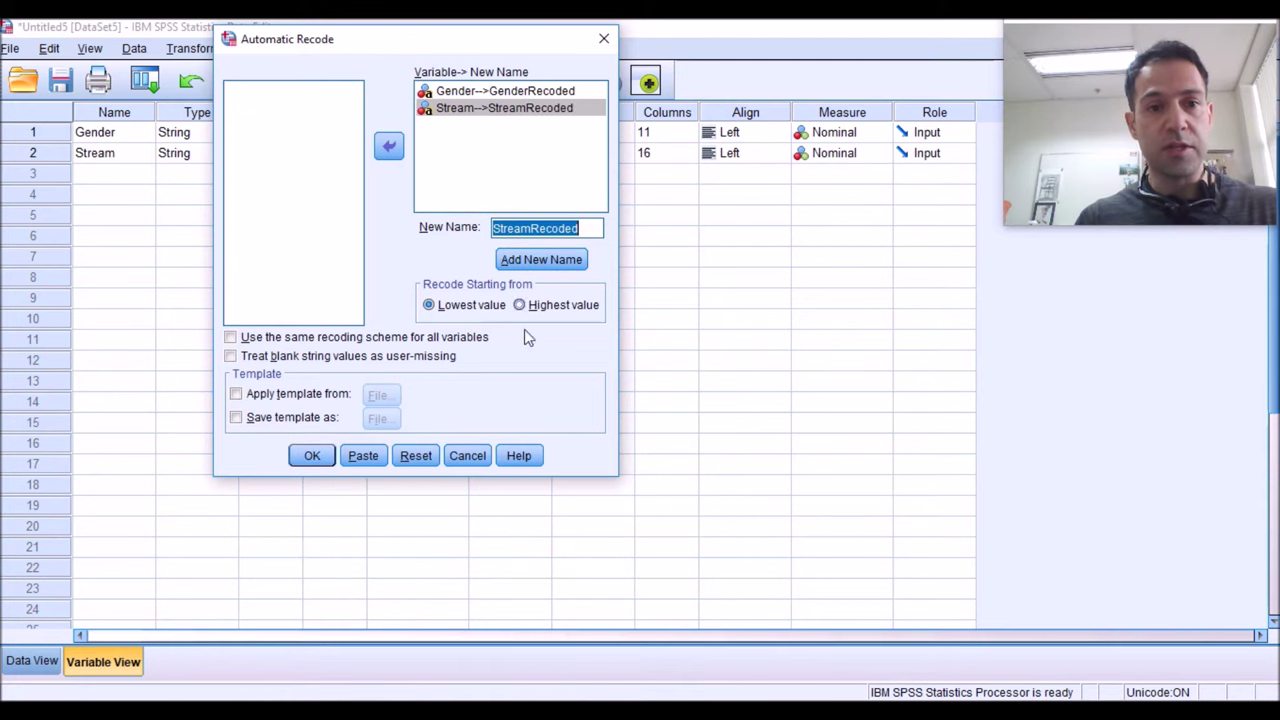
click(316, 458)
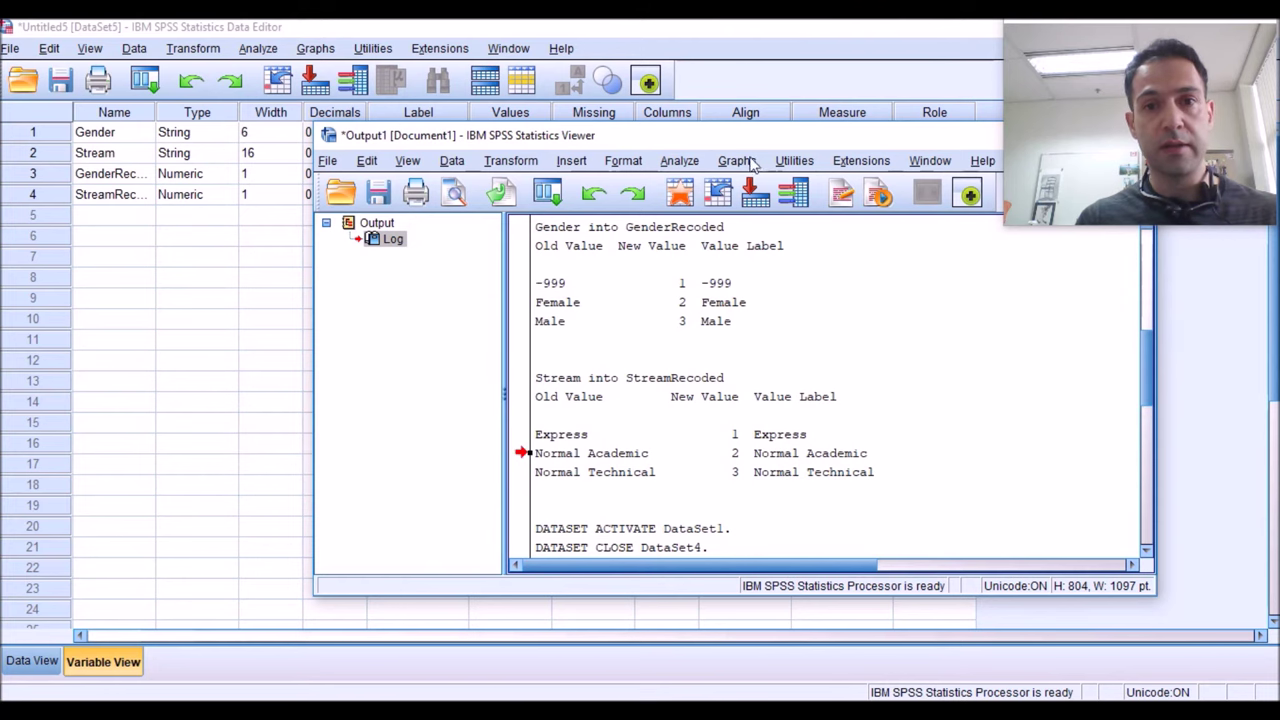
drag(558, 145, 394, 85)
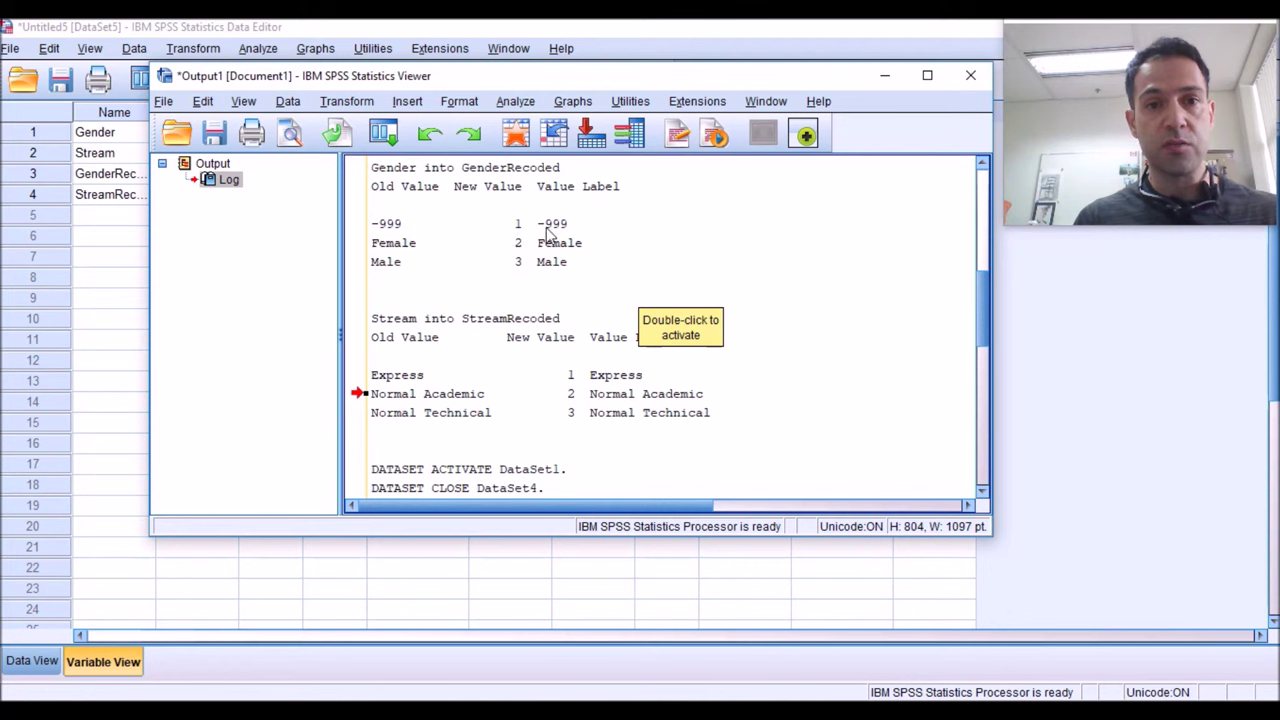
scroll(540, 318, down, 3)
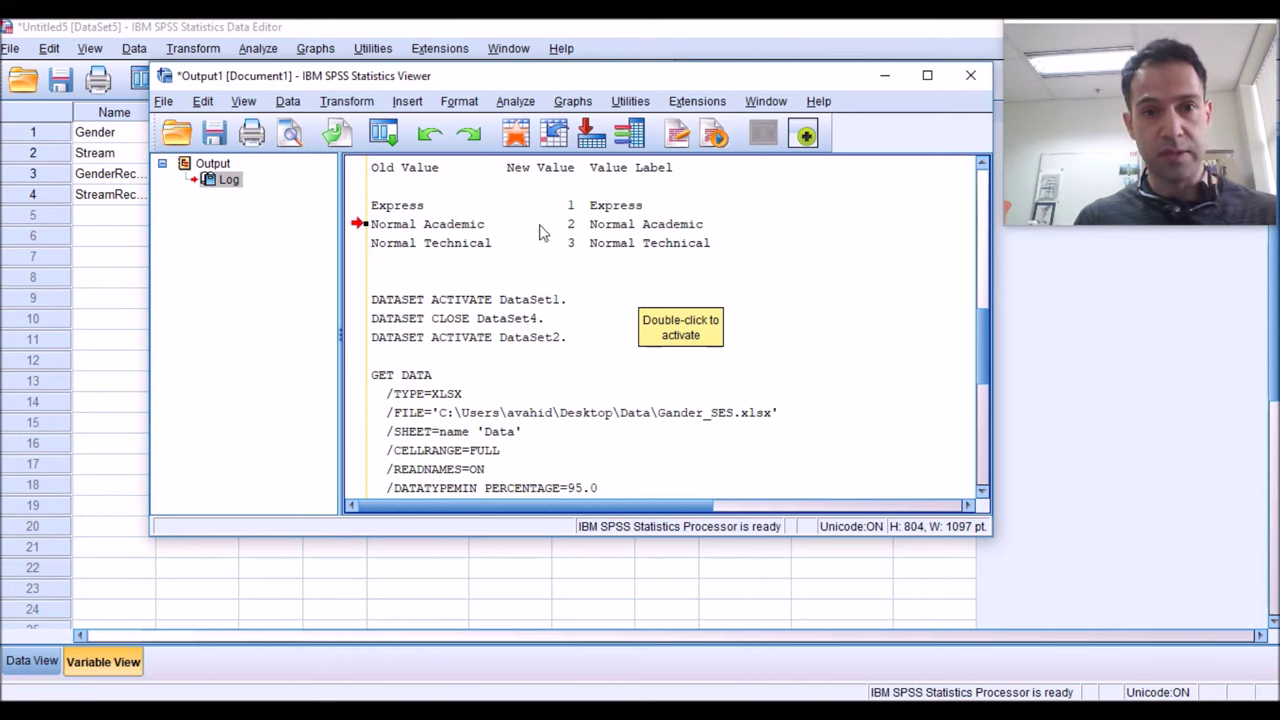
scroll(537, 234, up, 2)
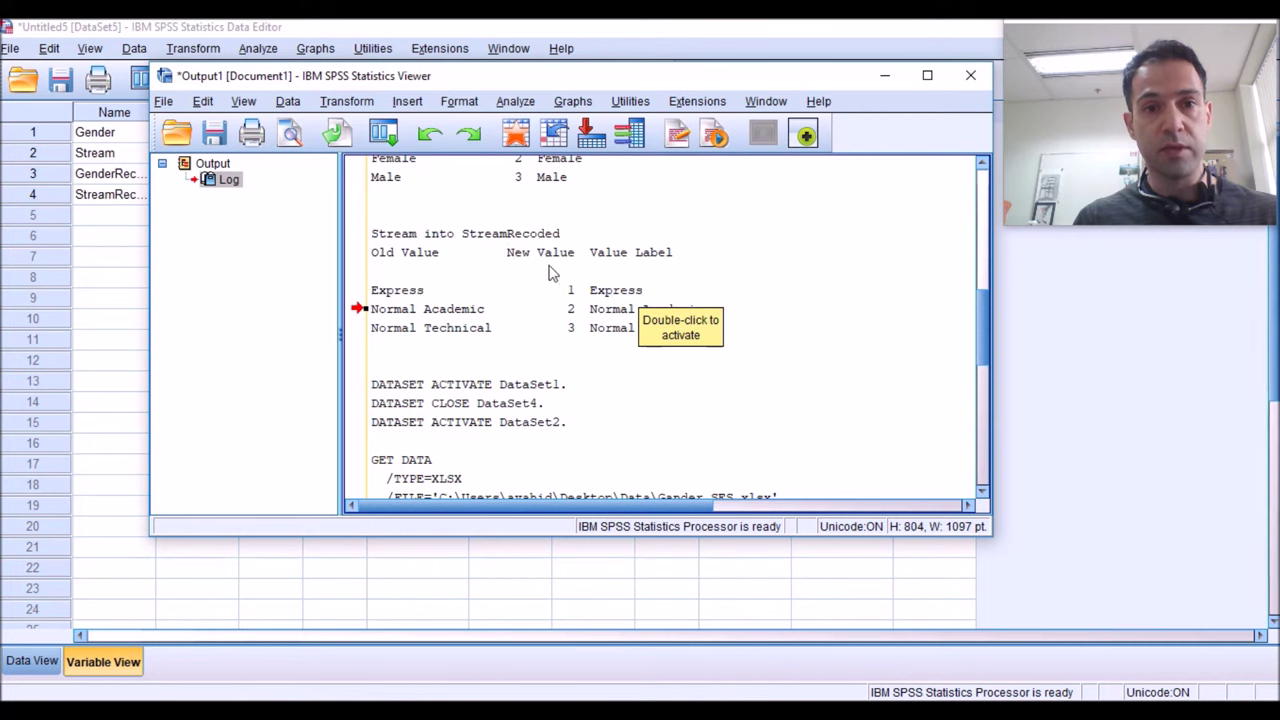
scroll(545, 280, down, 2)
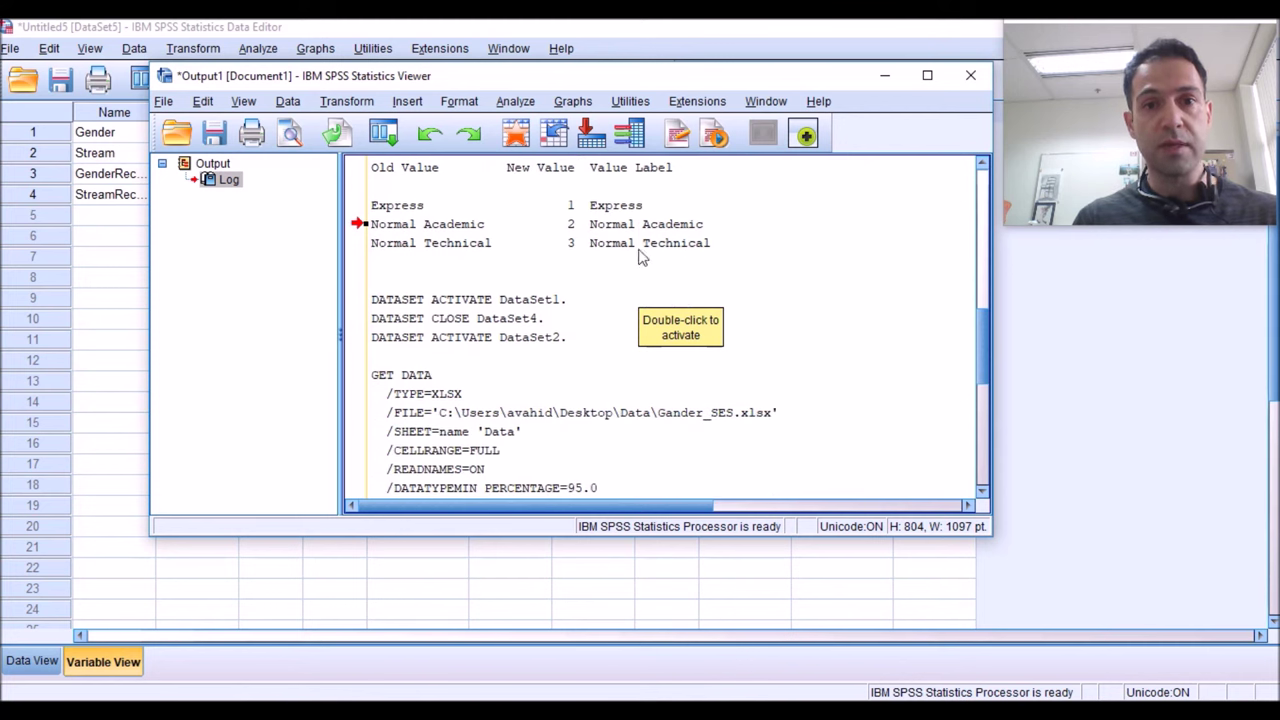
click(881, 80)
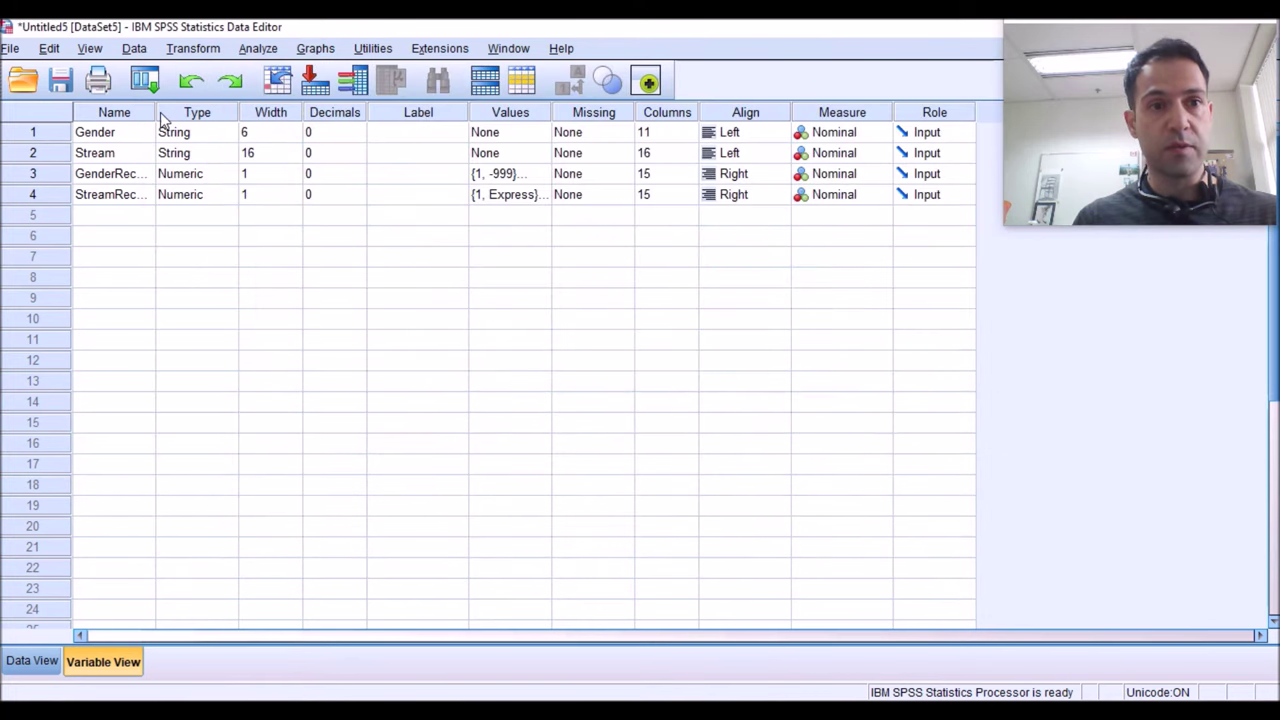
Step: Resize the Name column to show full names and confirm GenderRecoded stays Numeric
drag(156, 112, 280, 112)
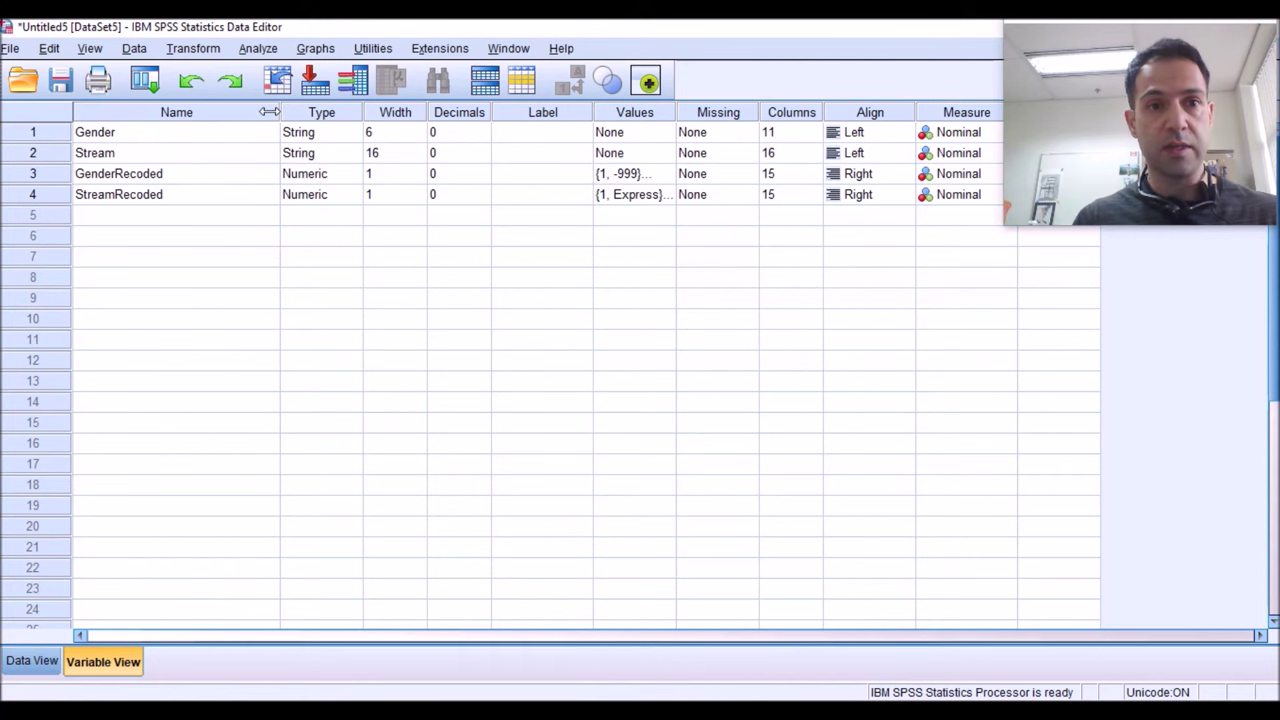
drag(270, 112, 205, 112)
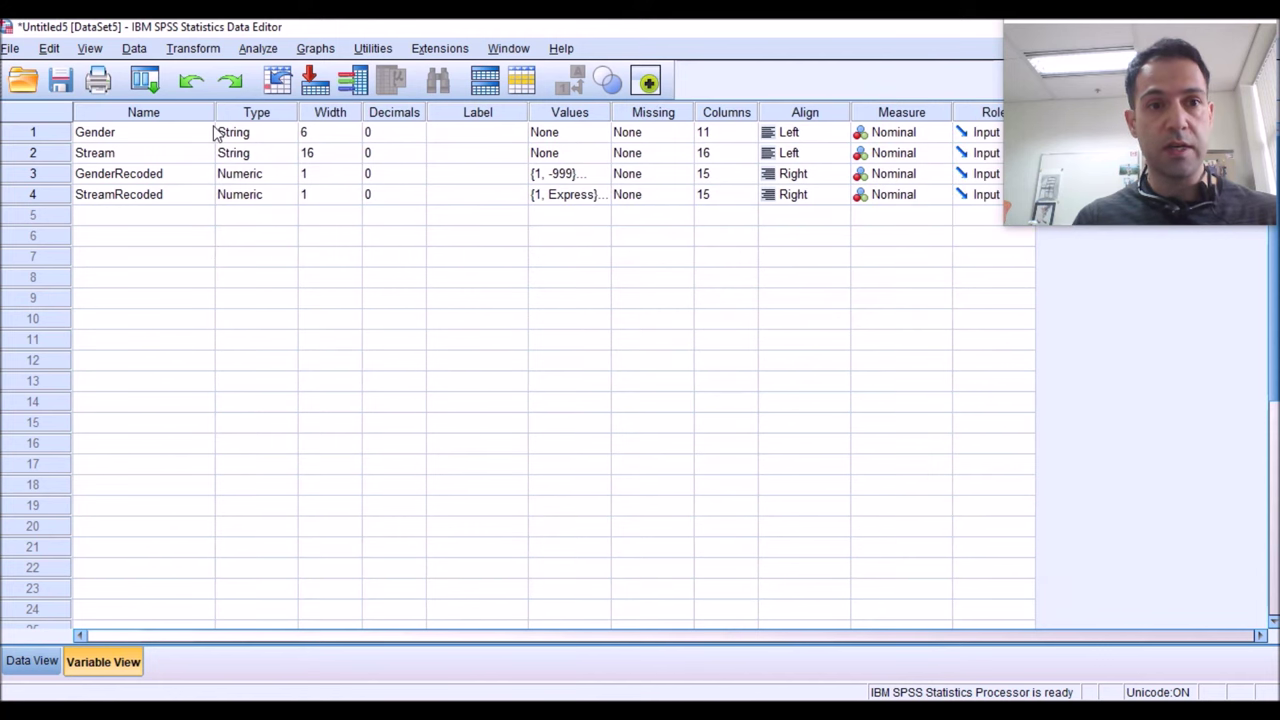
click(292, 180)
click(291, 181)
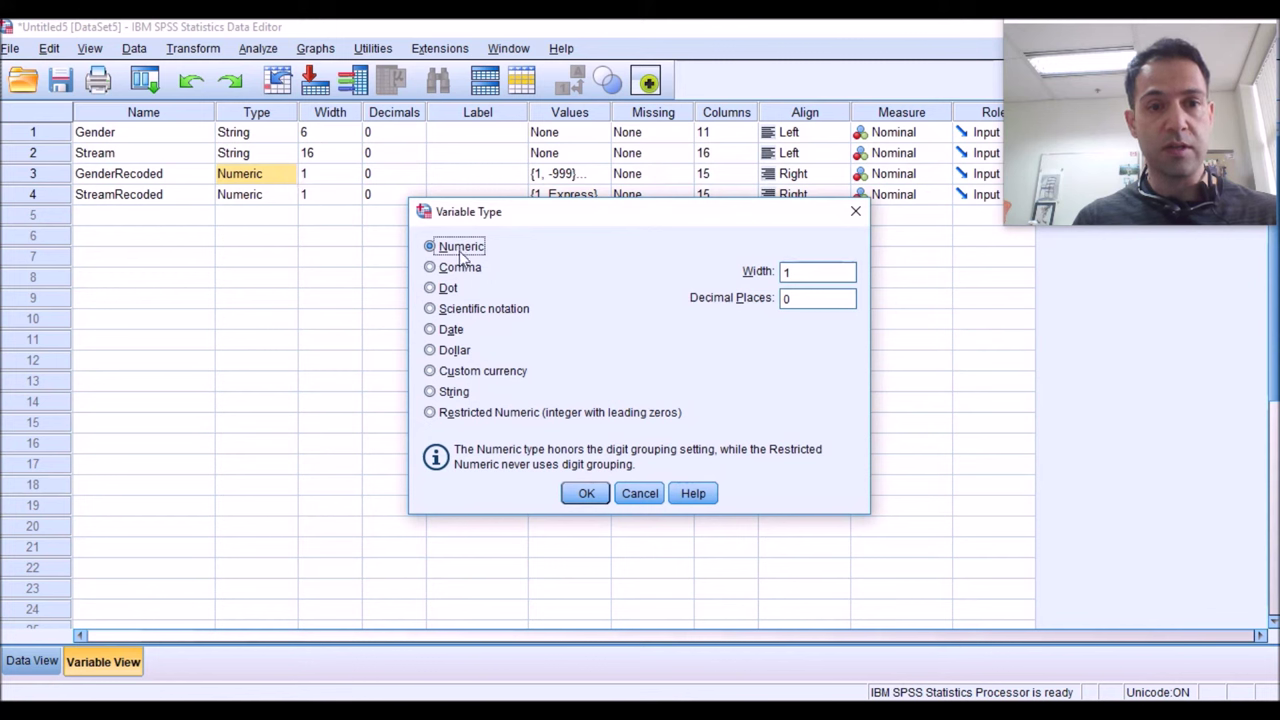
drag(489, 221, 446, 193)
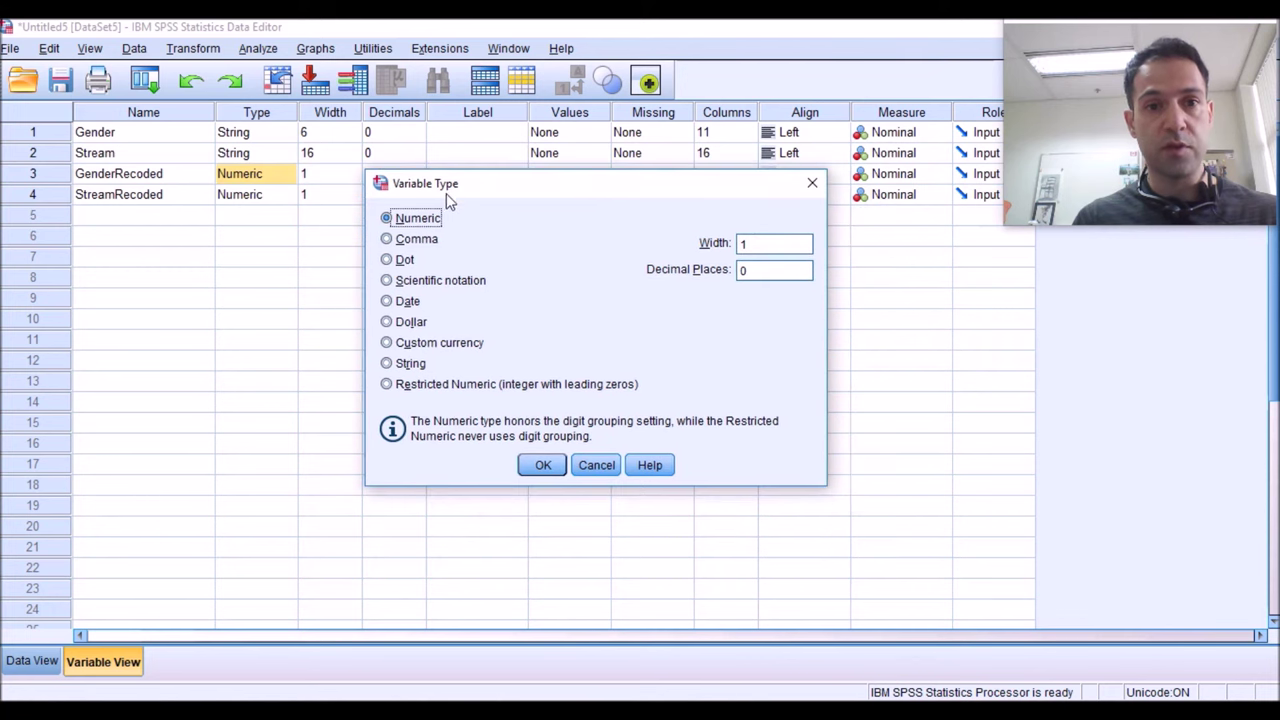
click(549, 470)
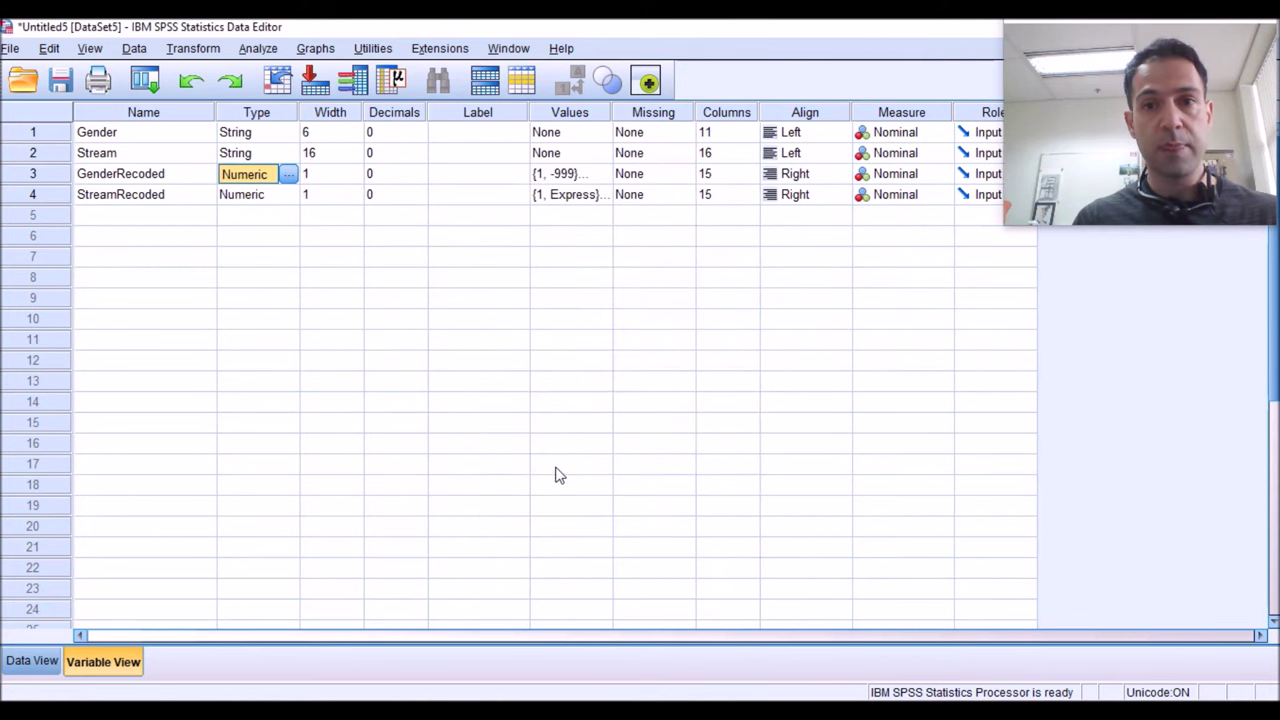
Step: Keep the Measure of both GenderRecoded and StreamRecoded as Nominal
click(942, 176)
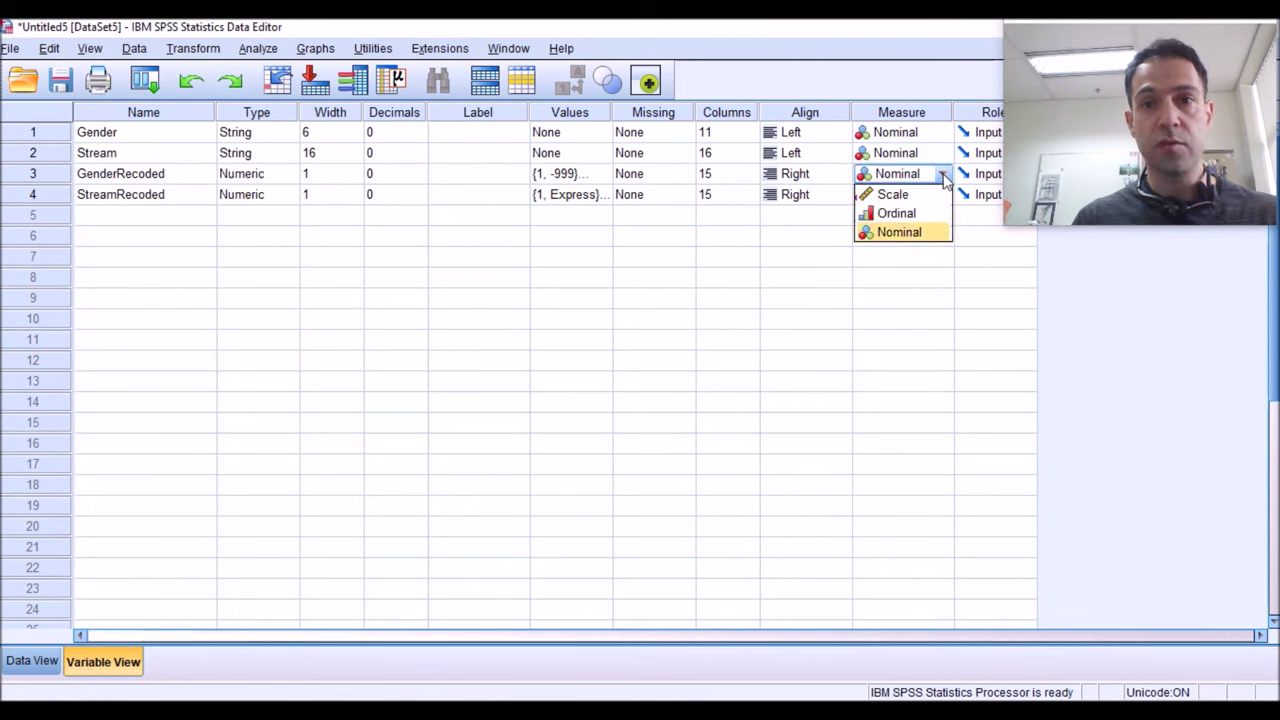
click(900, 232)
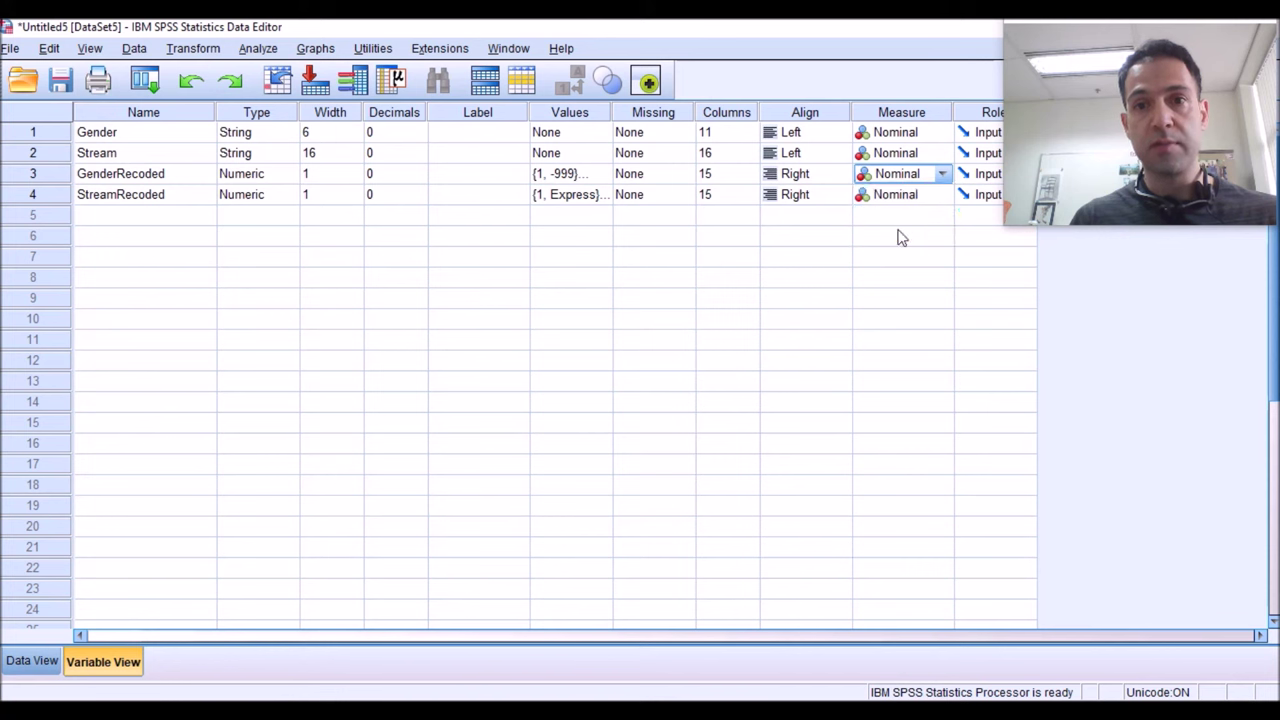
click(944, 196)
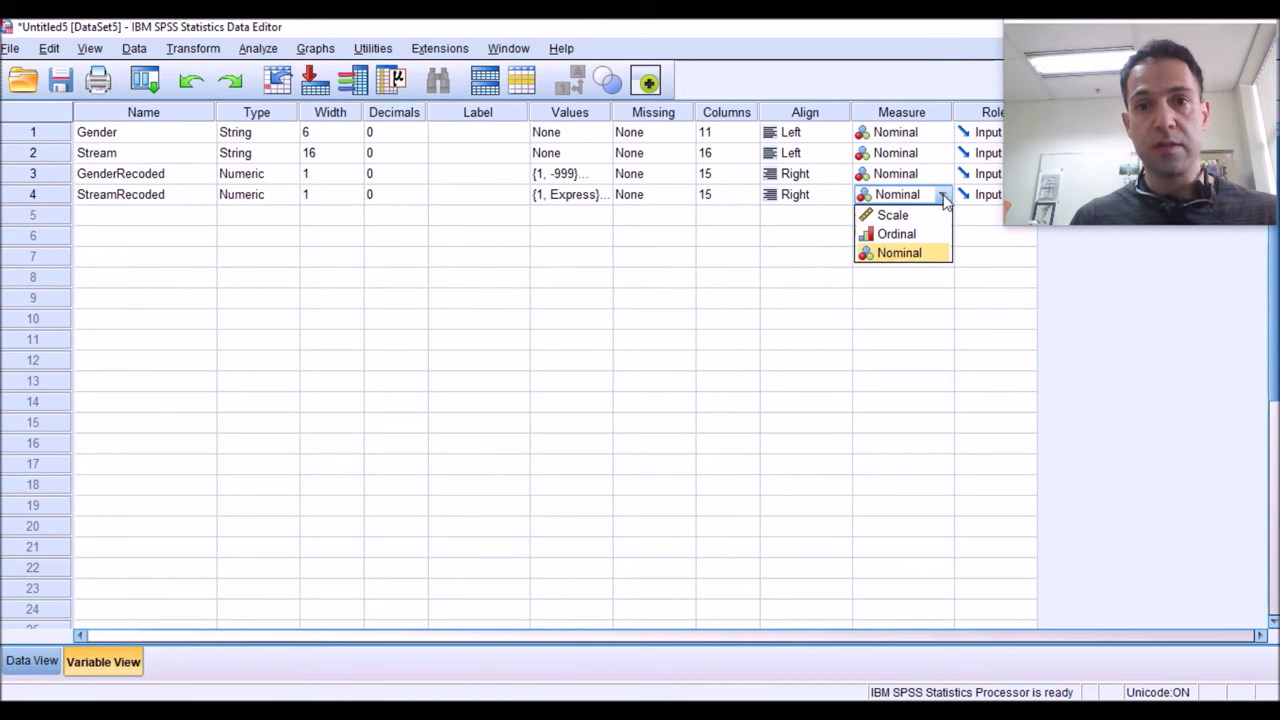
click(1070, 289)
Step: In Data View, compare Gender with GenderRecoded values, then clear the Gender and Stream columns
click(33, 661)
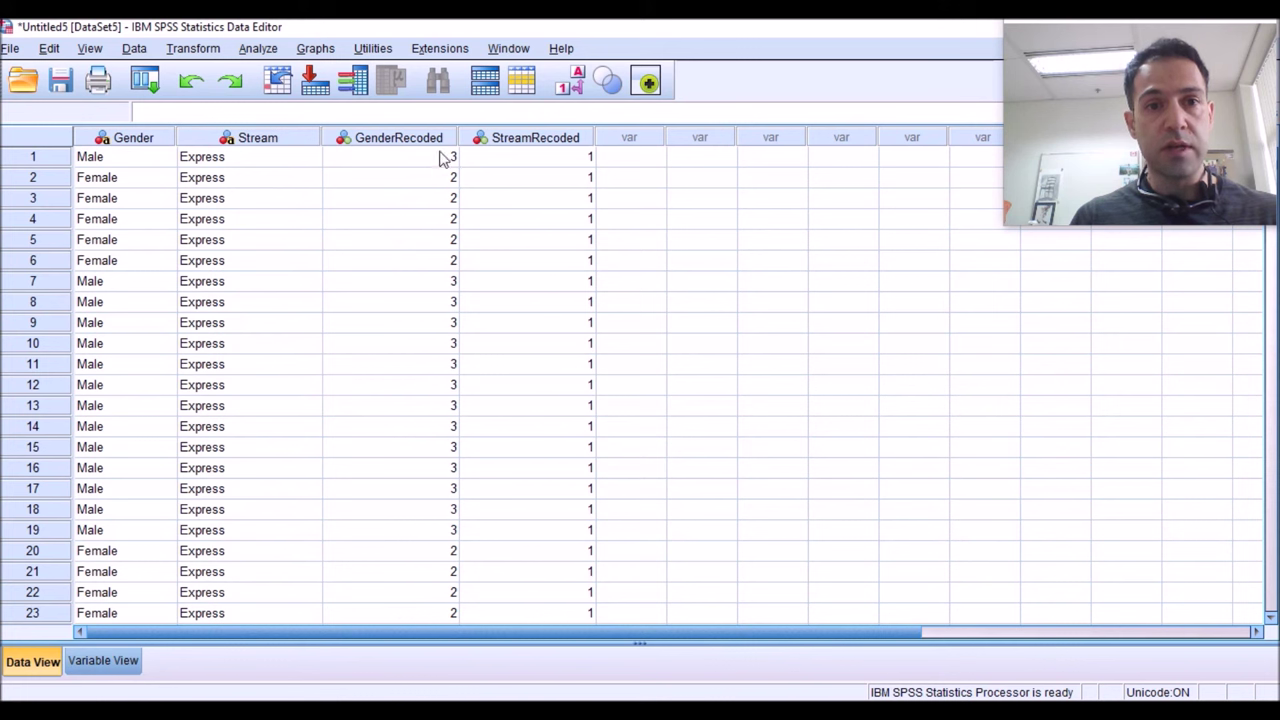
click(100, 160)
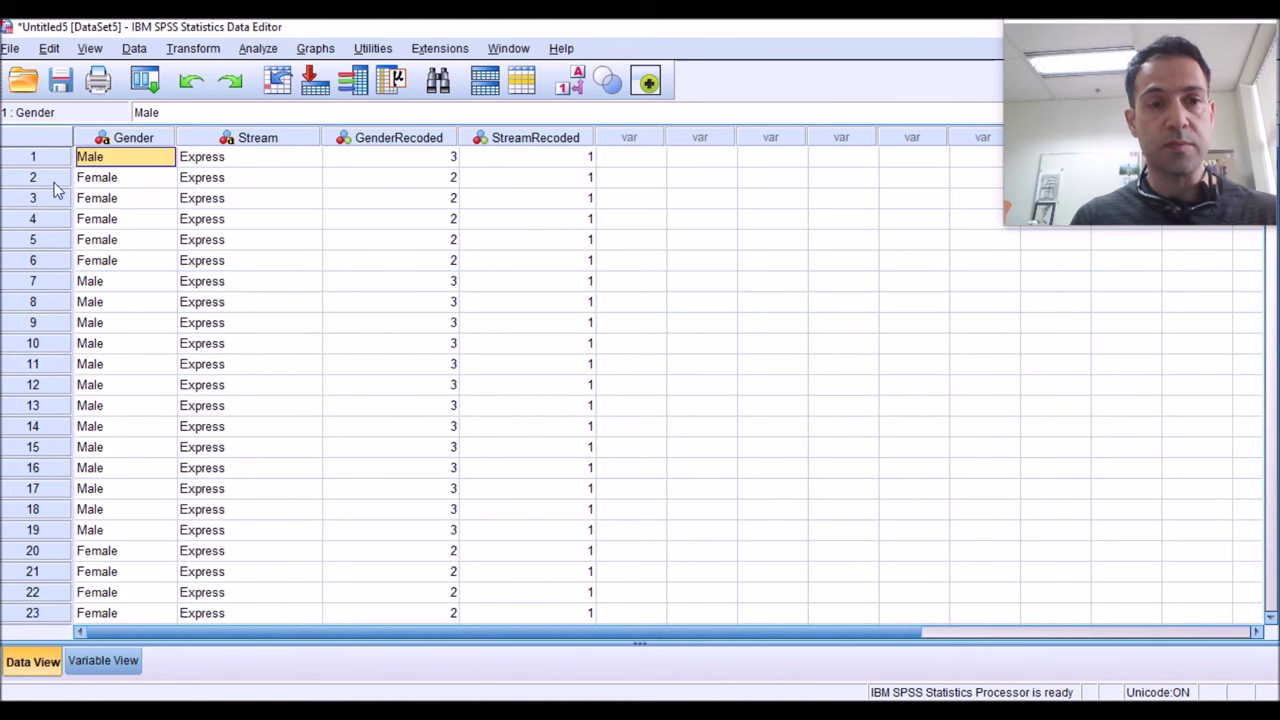
click(437, 160)
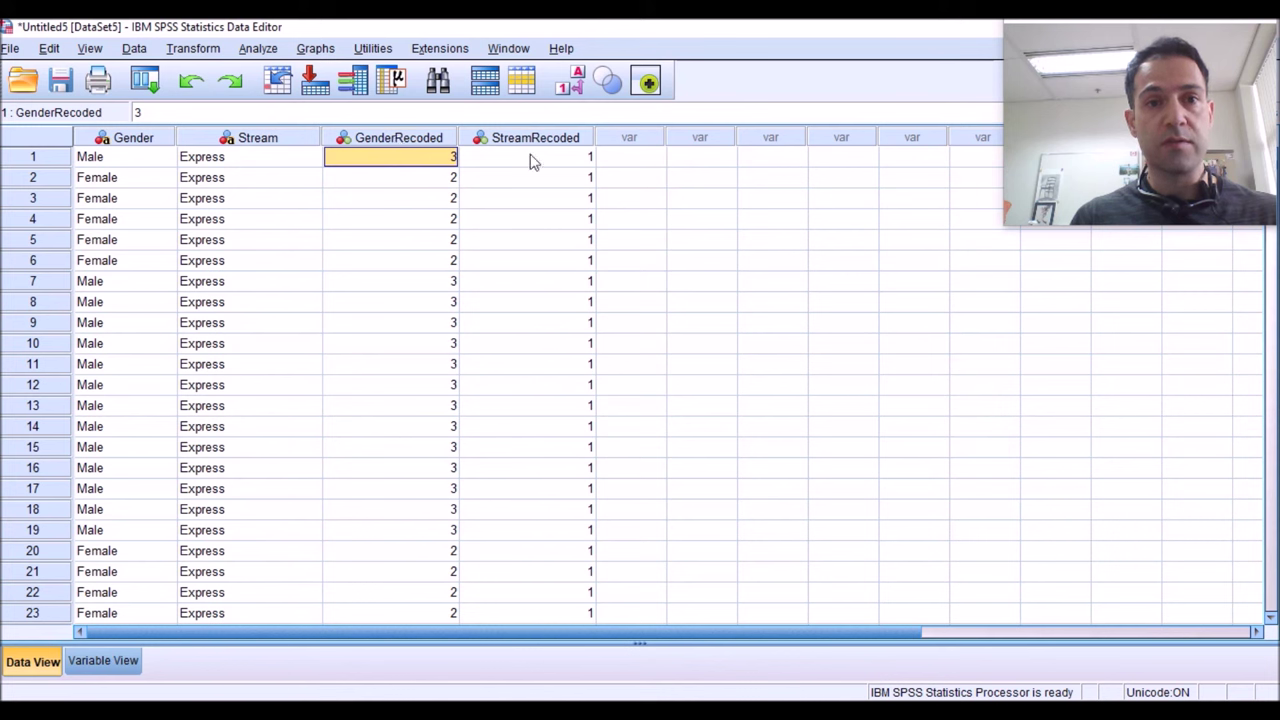
drag(260, 137, 156, 139)
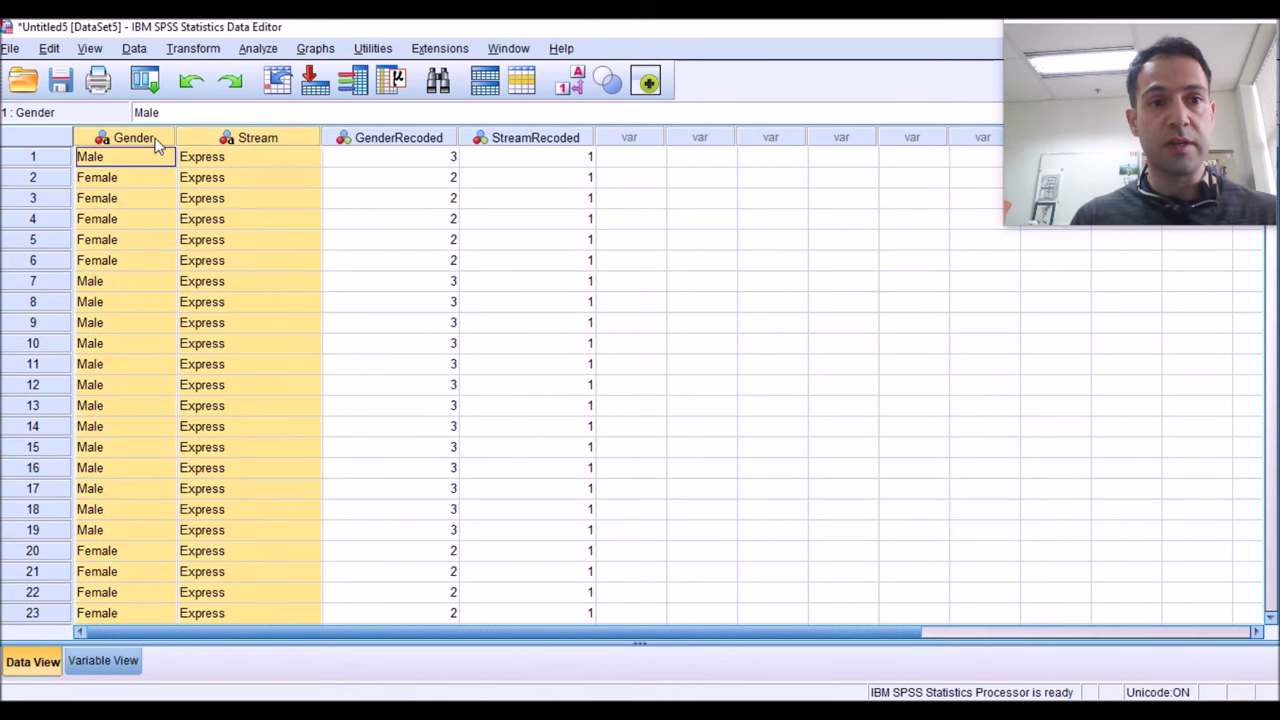
right_click(226, 165)
click(285, 318)
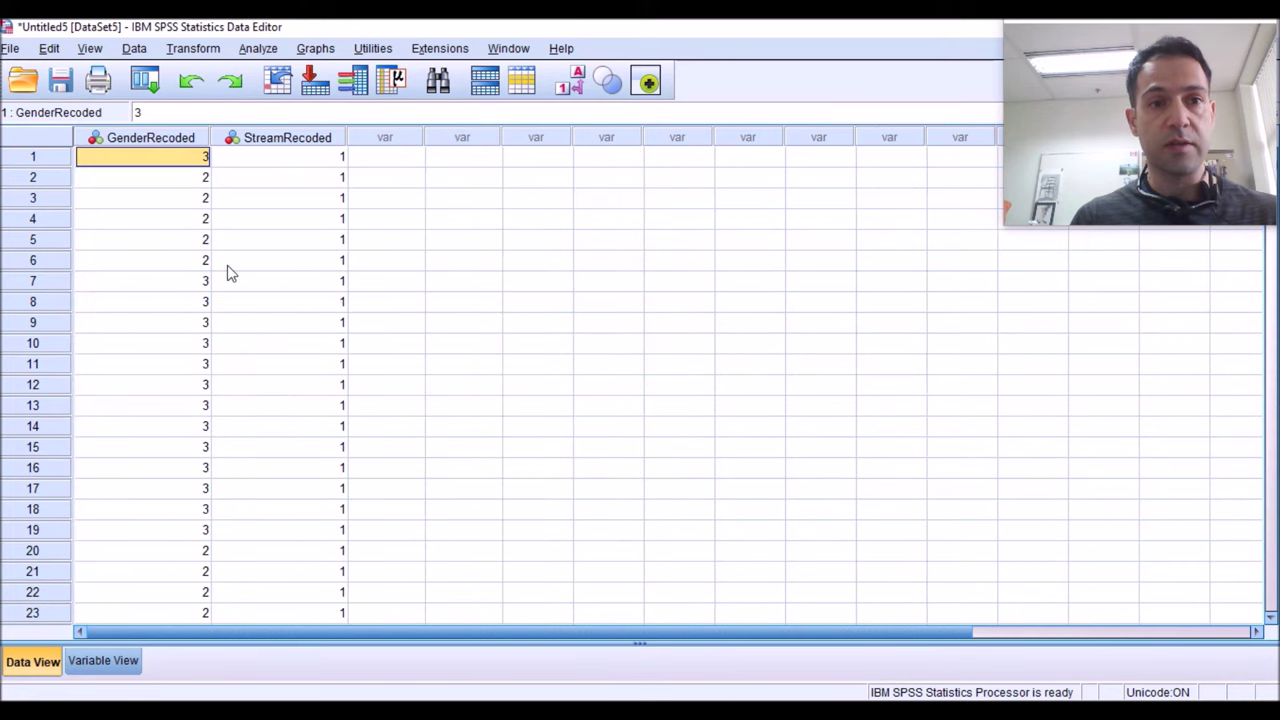
Step: Toggle Value Labels on, then back off to show the numeric codes again
click(285, 185)
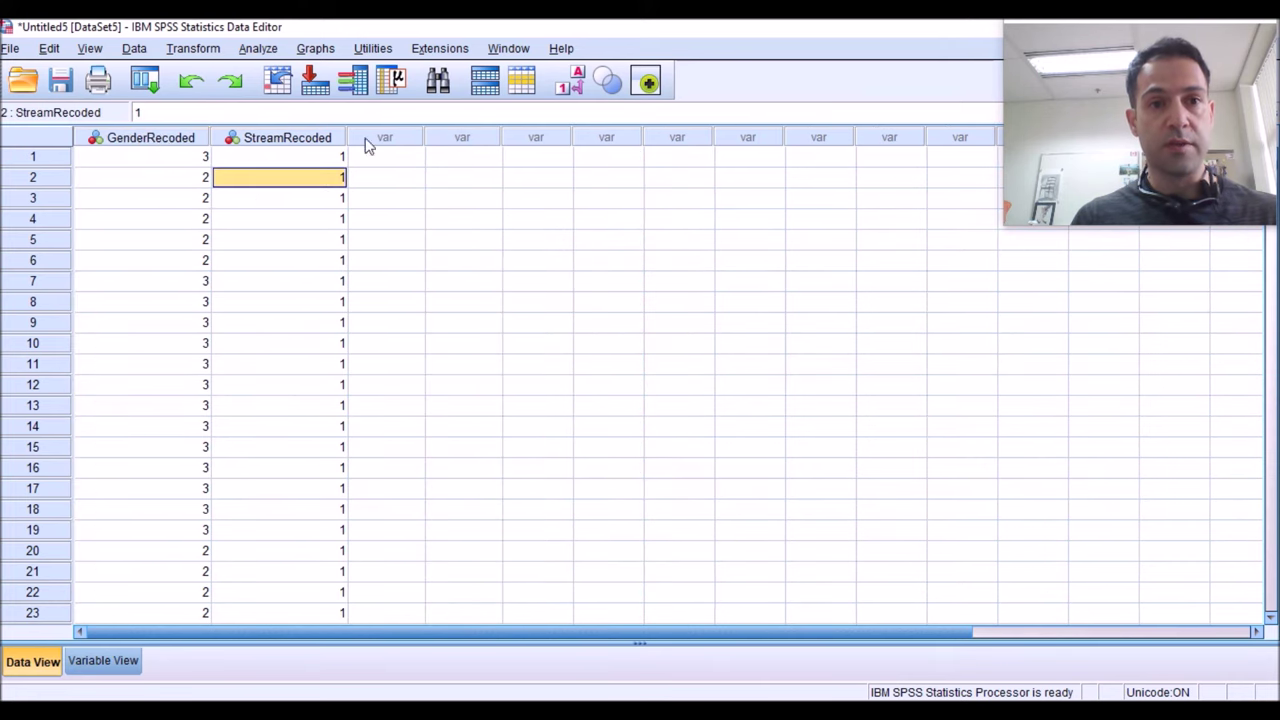
click(151, 160)
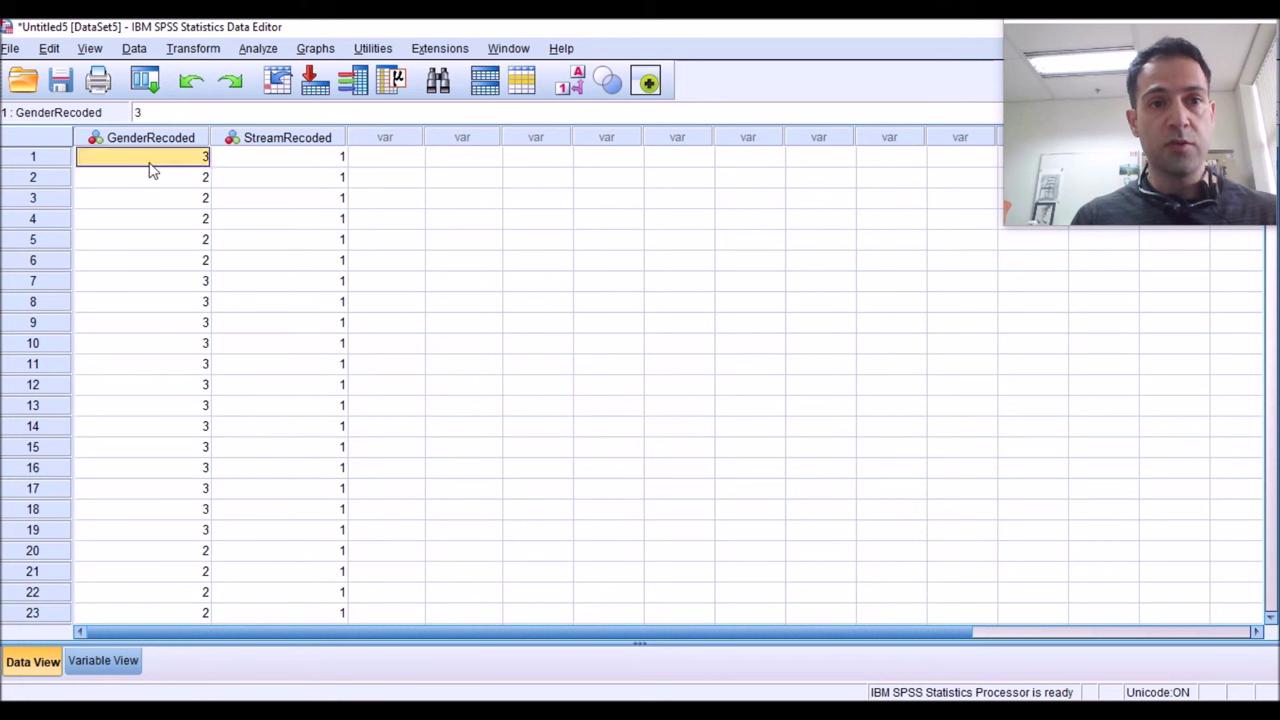
click(573, 88)
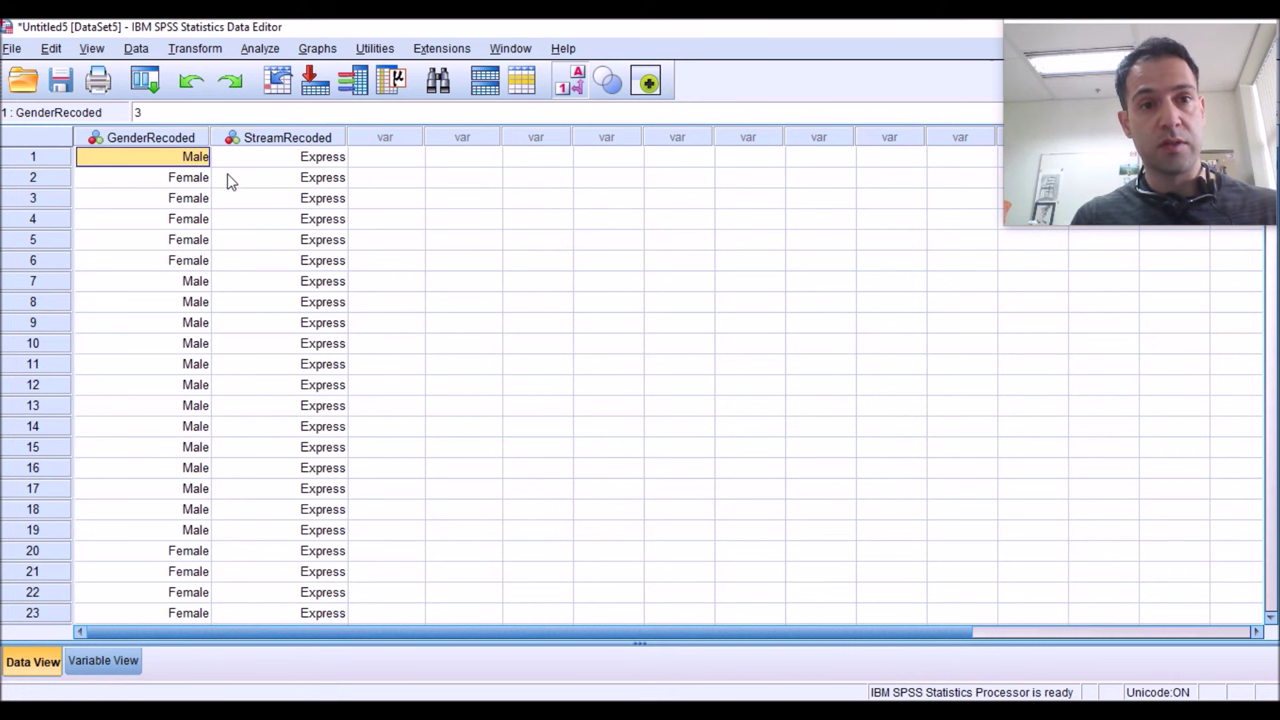
click(570, 90)
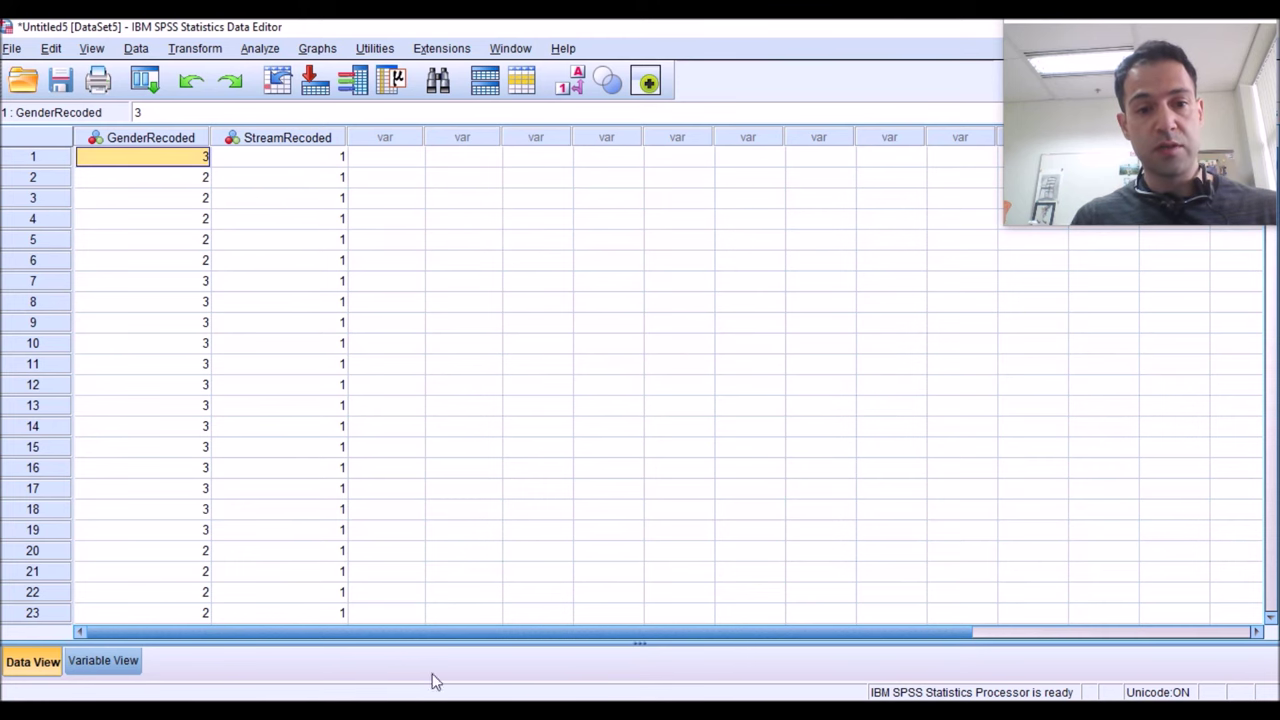
key(alt+Tab)
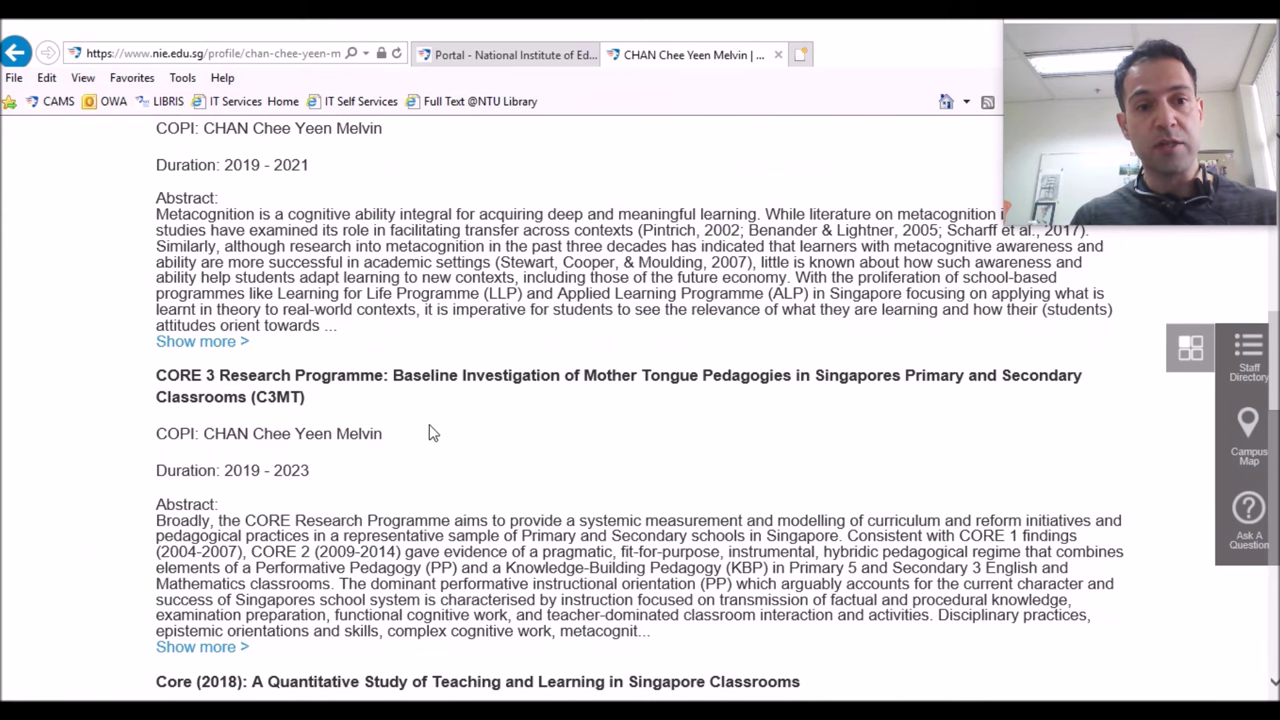
scroll(388, 450, up, 2)
scroll(388, 450, up, 10)
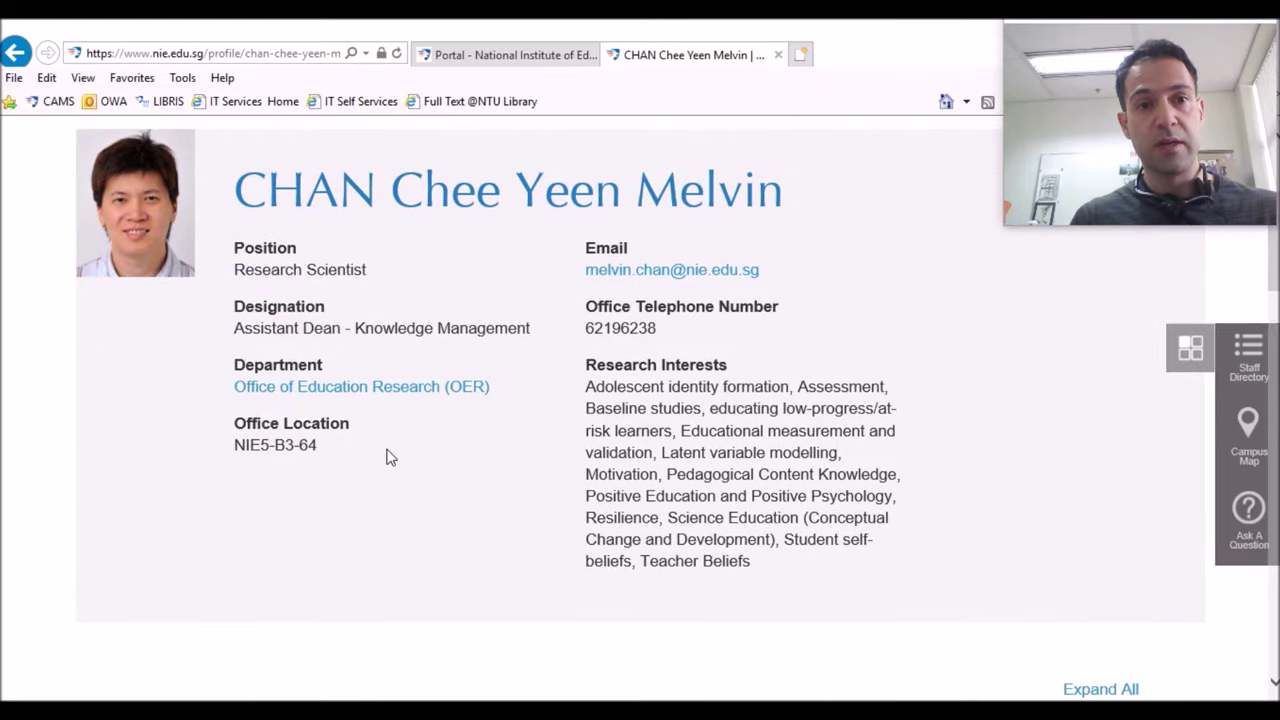
scroll(446, 488, down, 10)
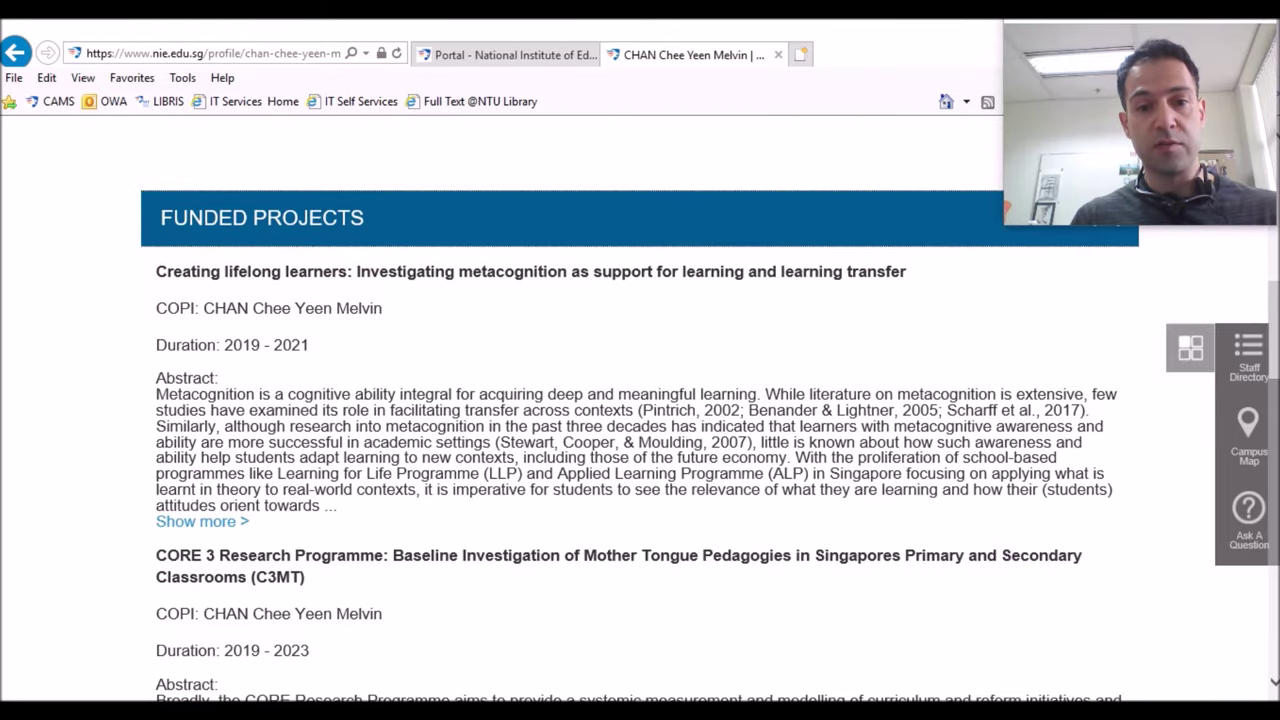
key(alt+Tab)
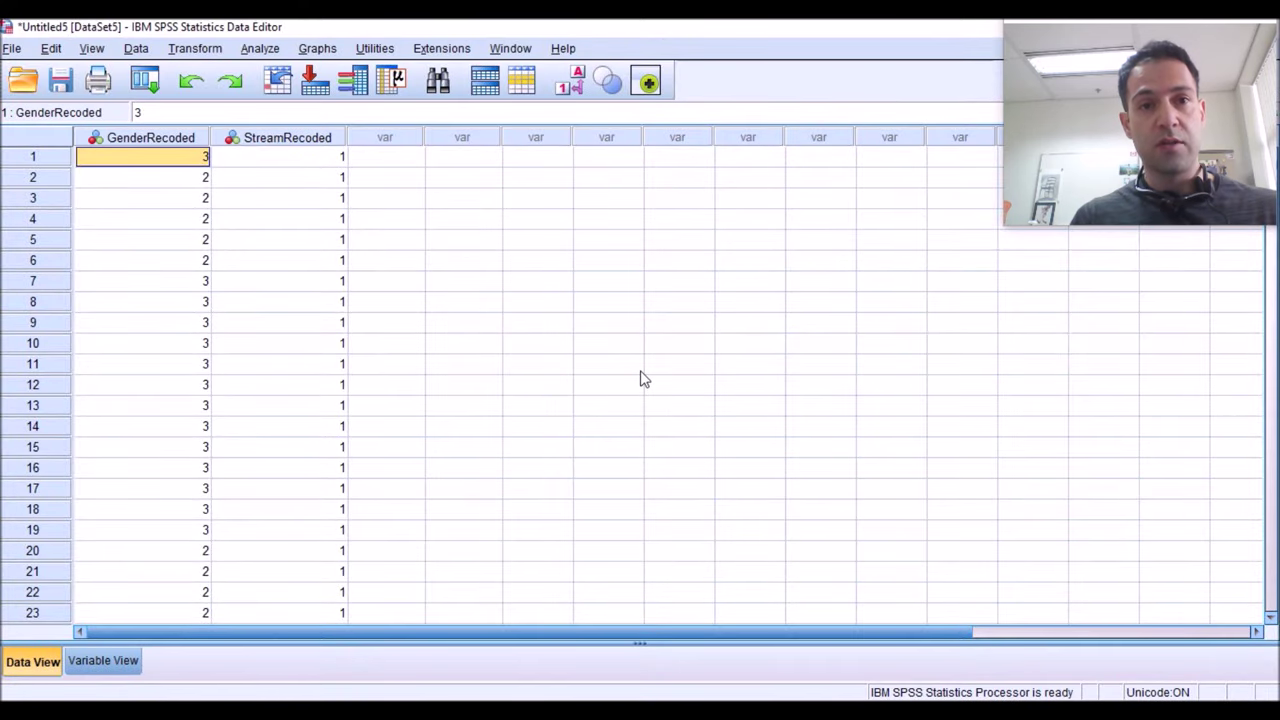